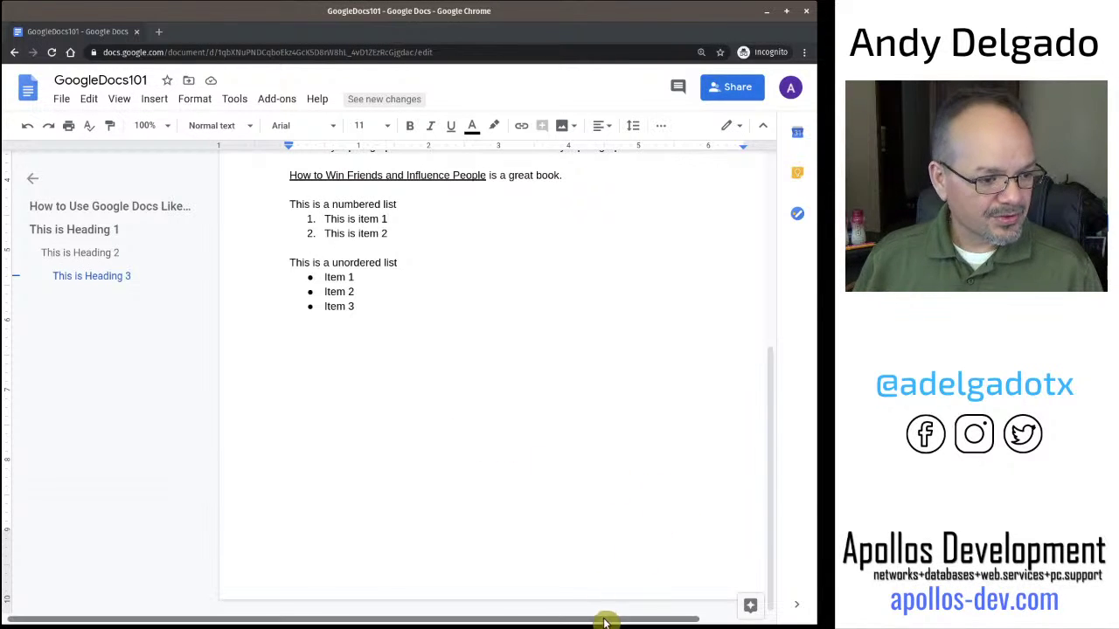
Step: Add a page break after the bulleted list and insert a table with 3 columns and 2 rows on the new page
mouse_move(603, 622)
left_mouse_down()
mouse_move(651, 617)
mouse_move(612, 617)
left_mouse_up()
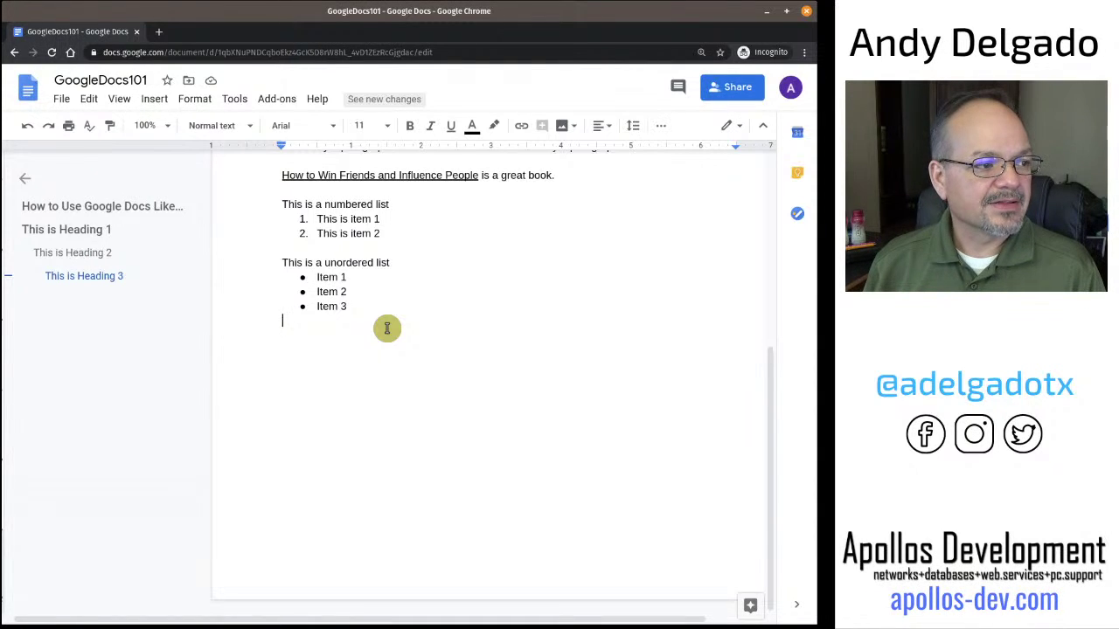
key("ctrl+Return")
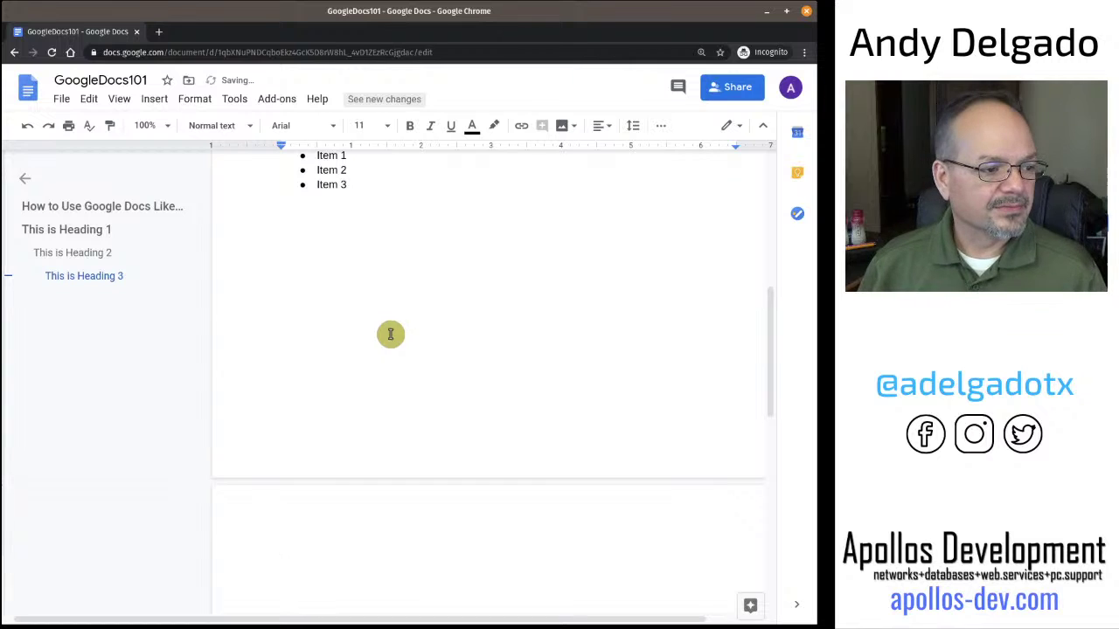
scroll(485, 377, "down", 4)
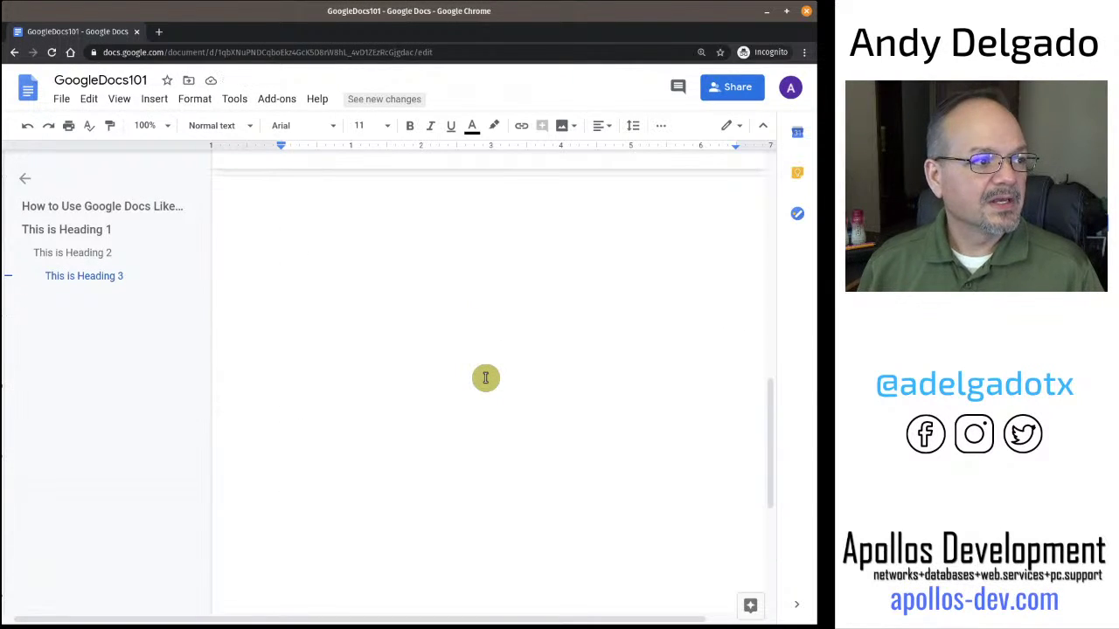
left_click(155, 100)
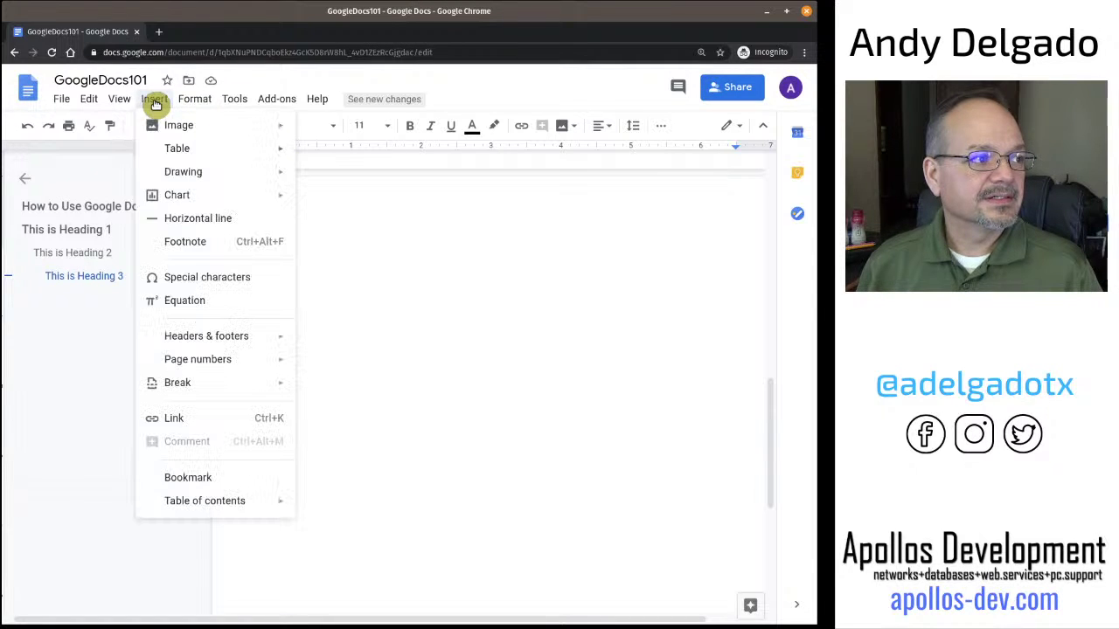
mouse_move(166, 149)
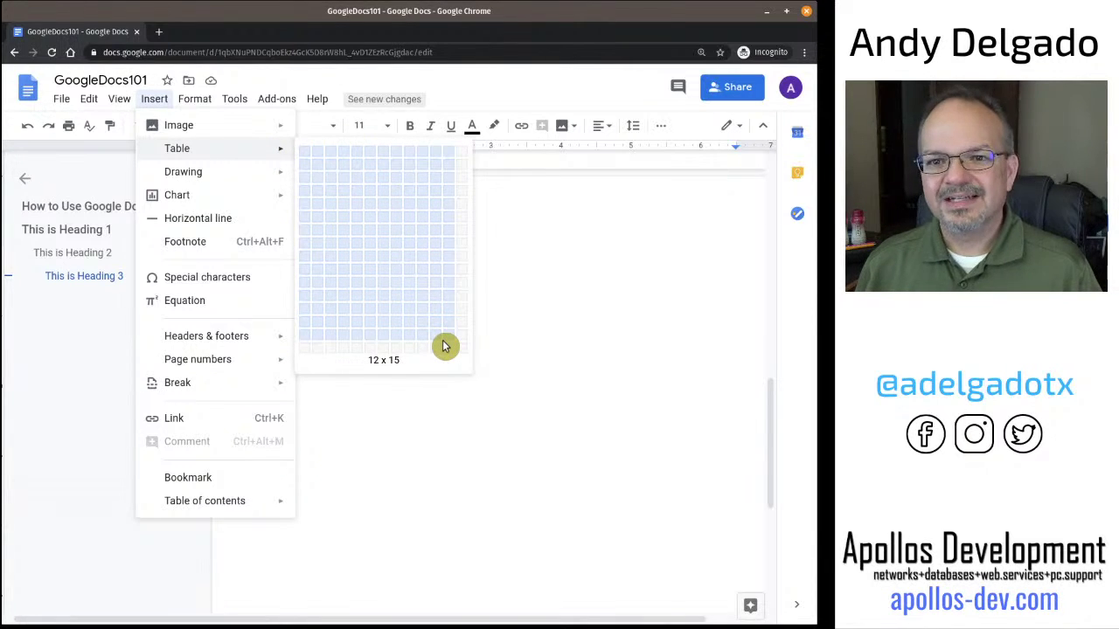
left_click(334, 173)
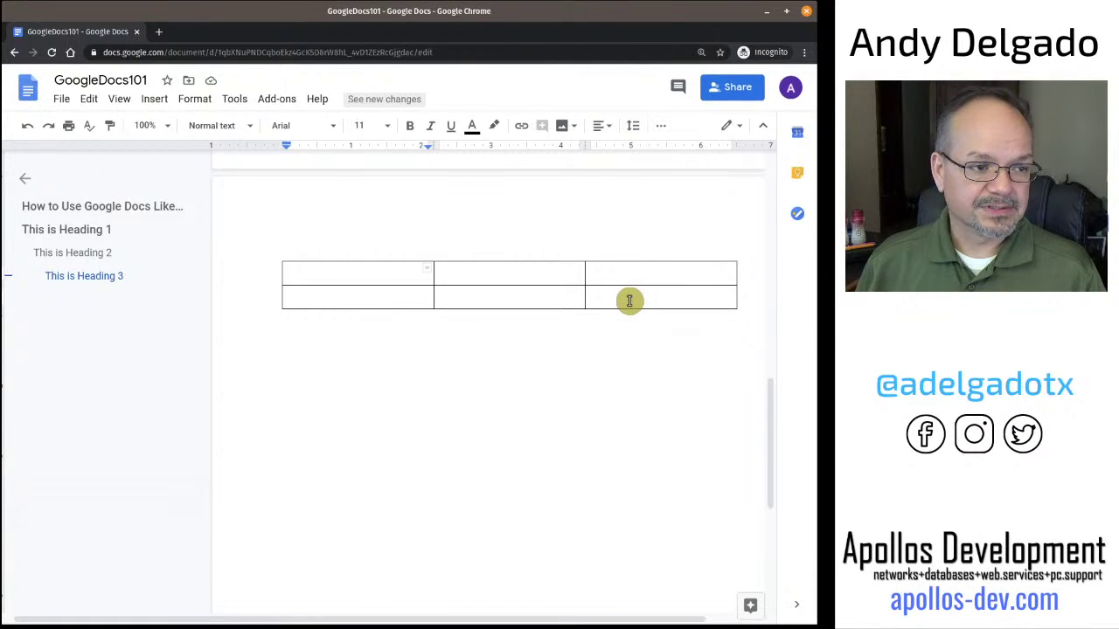
Step: Set the border width of all cells in the new table to 0pt
left_click_drag(629, 301, 377, 284)
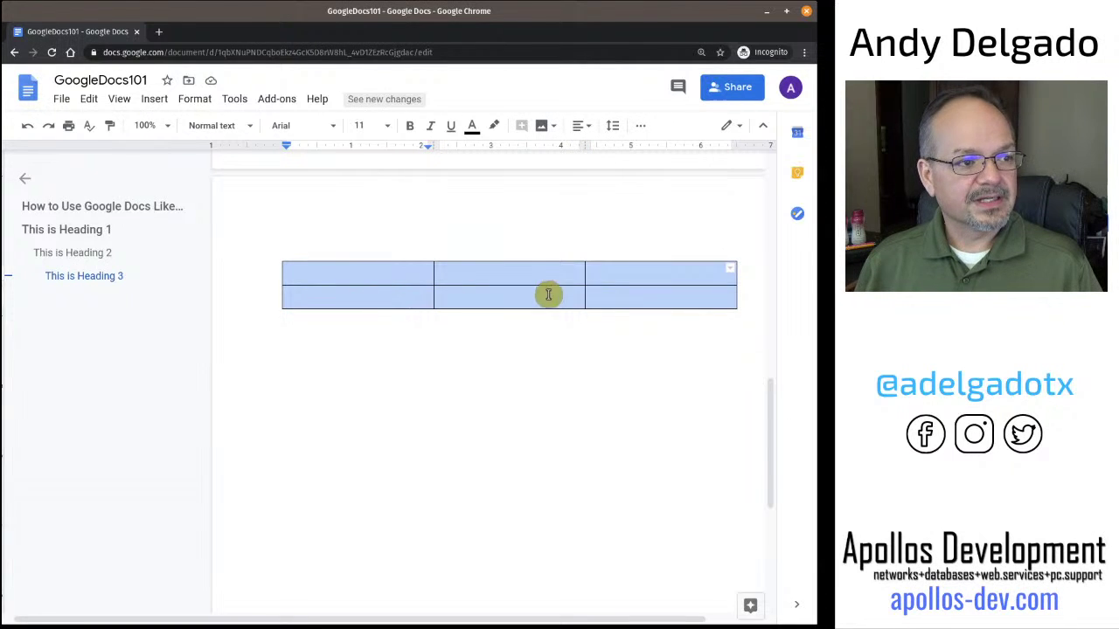
left_click(608, 384)
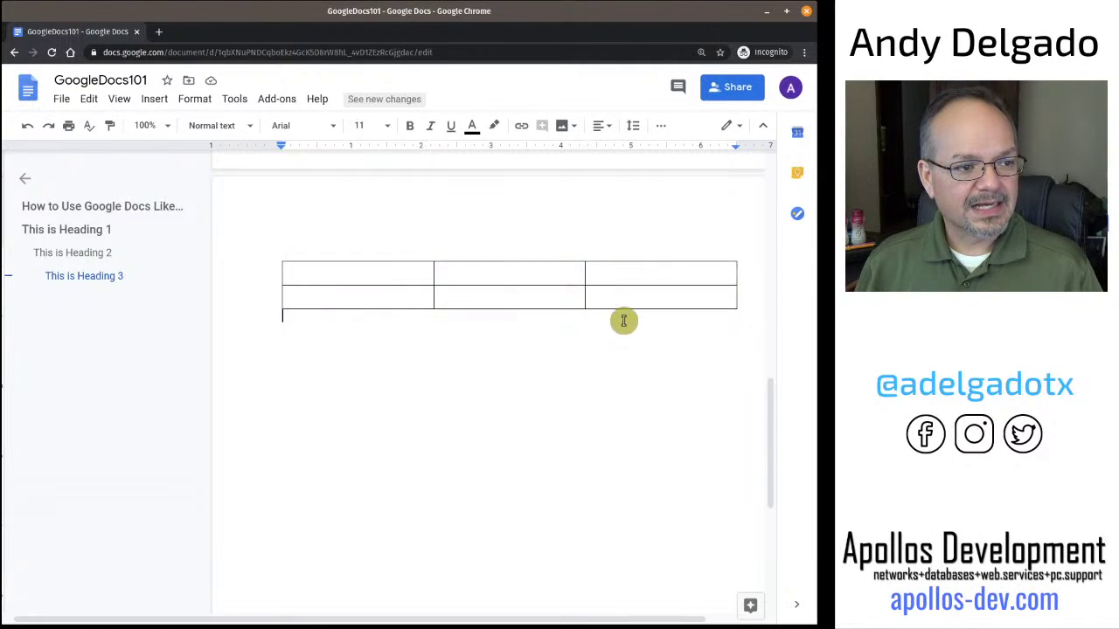
left_click(644, 300)
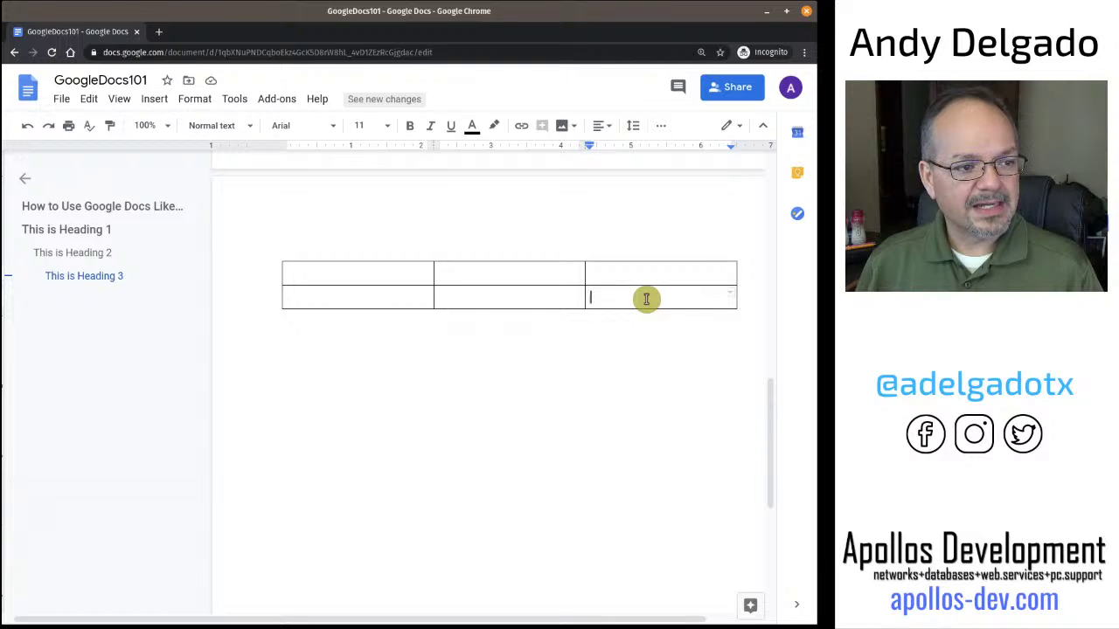
left_click_drag(646, 299, 366, 278)
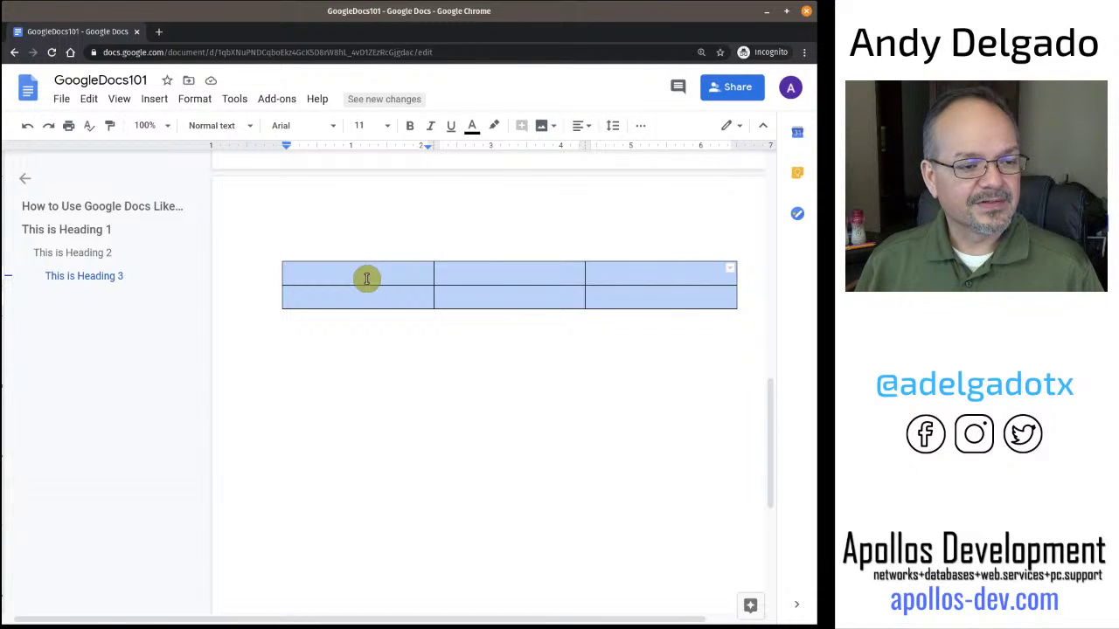
left_click(640, 127)
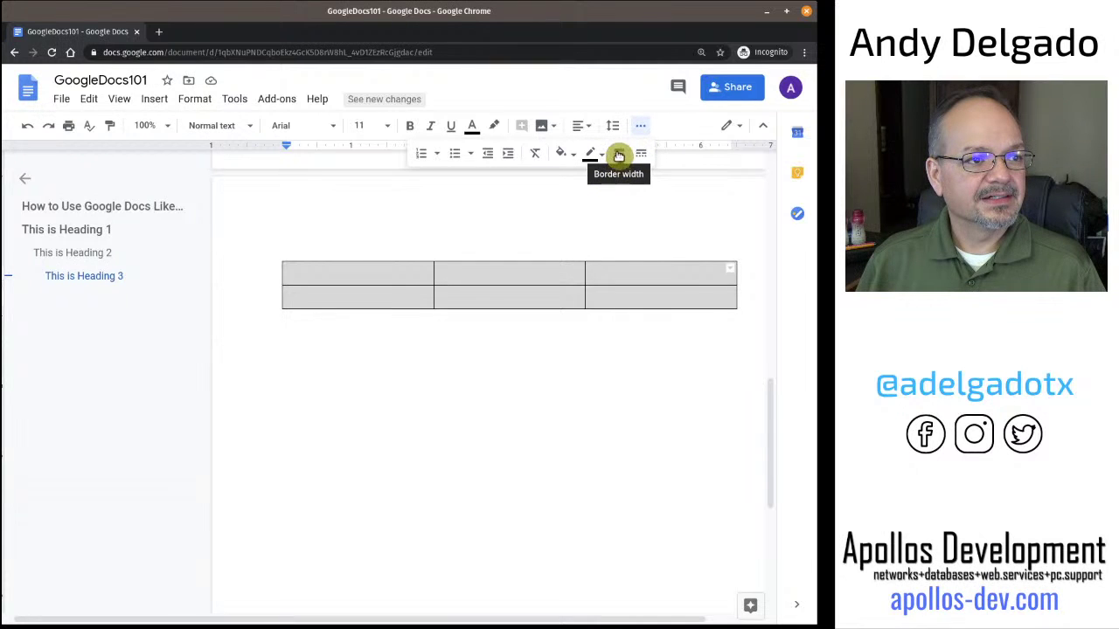
left_click(618, 154)
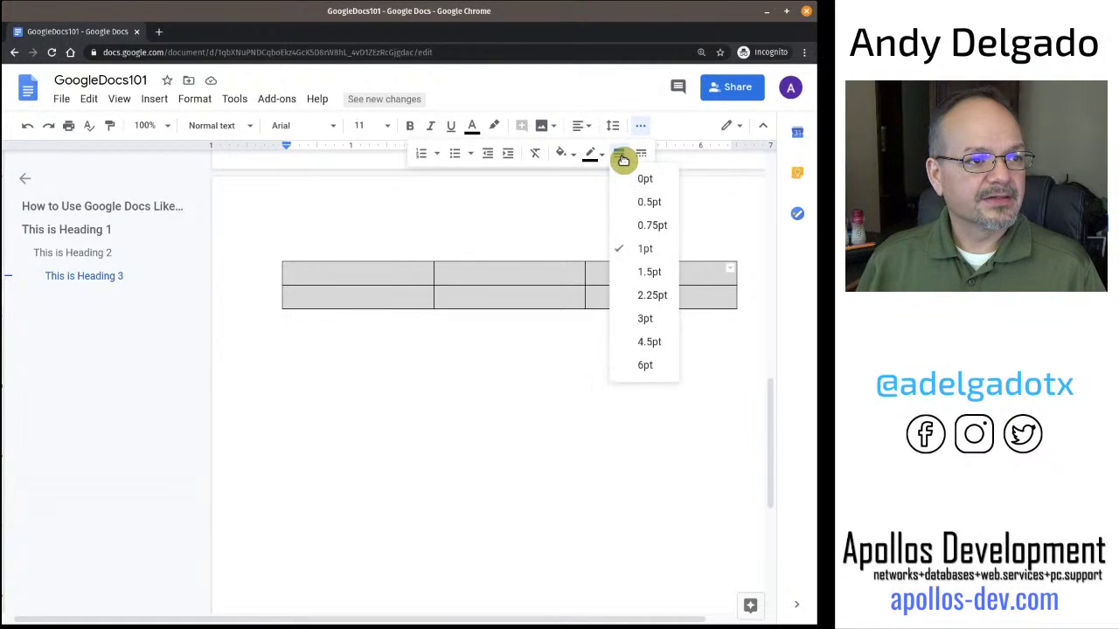
left_click(637, 179)
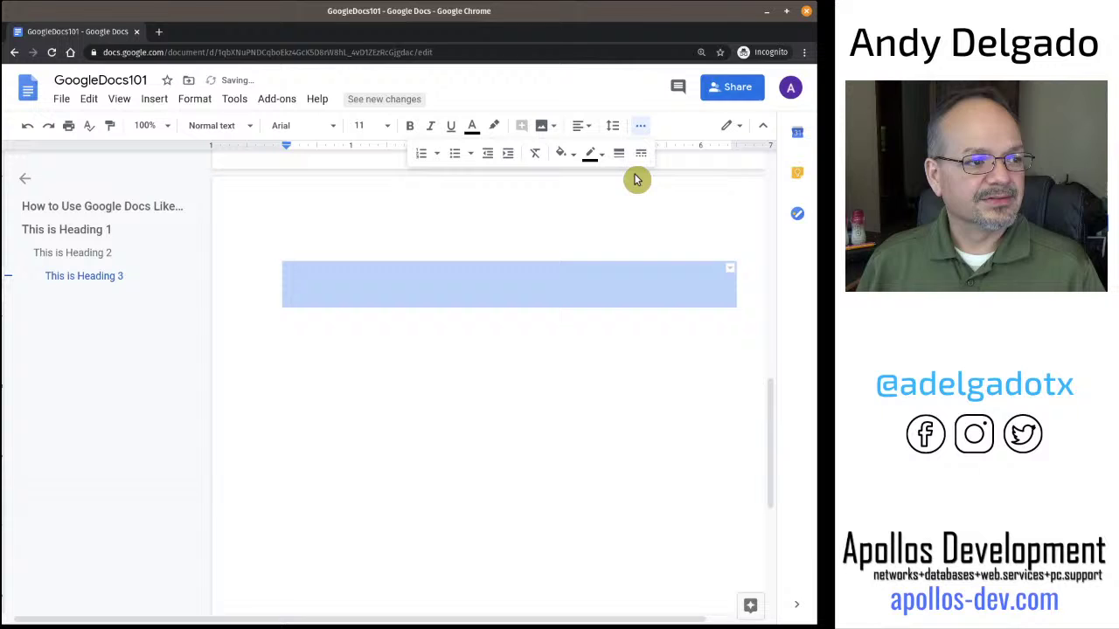
left_click(589, 290)
Step: Fill the table's first row with a1, b1 and c1, one entry per cell
left_click(417, 272)
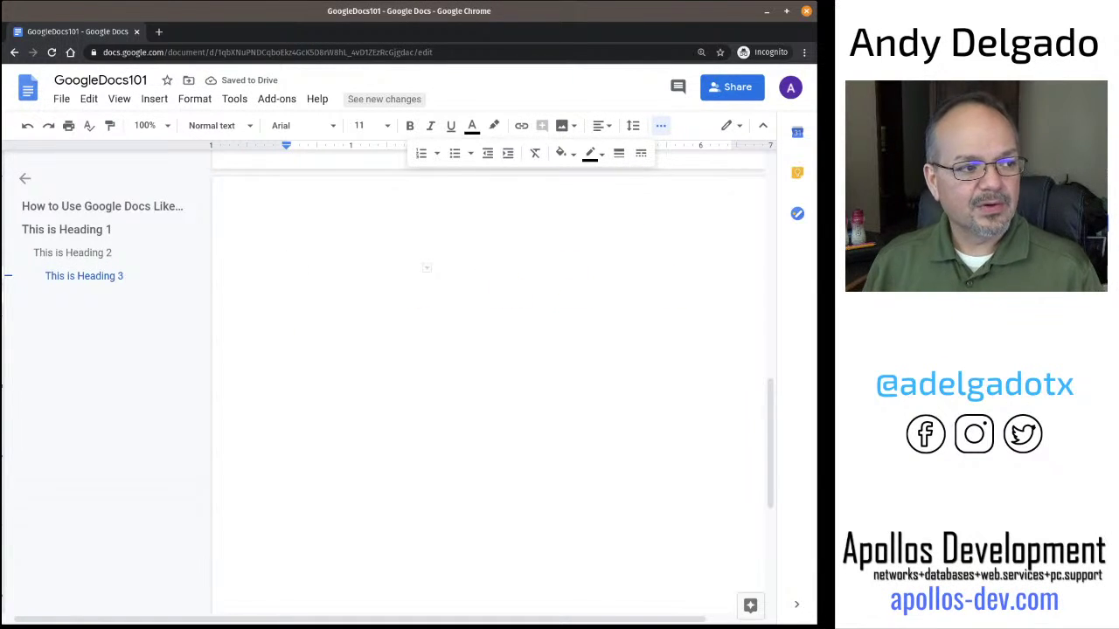
type("a1")
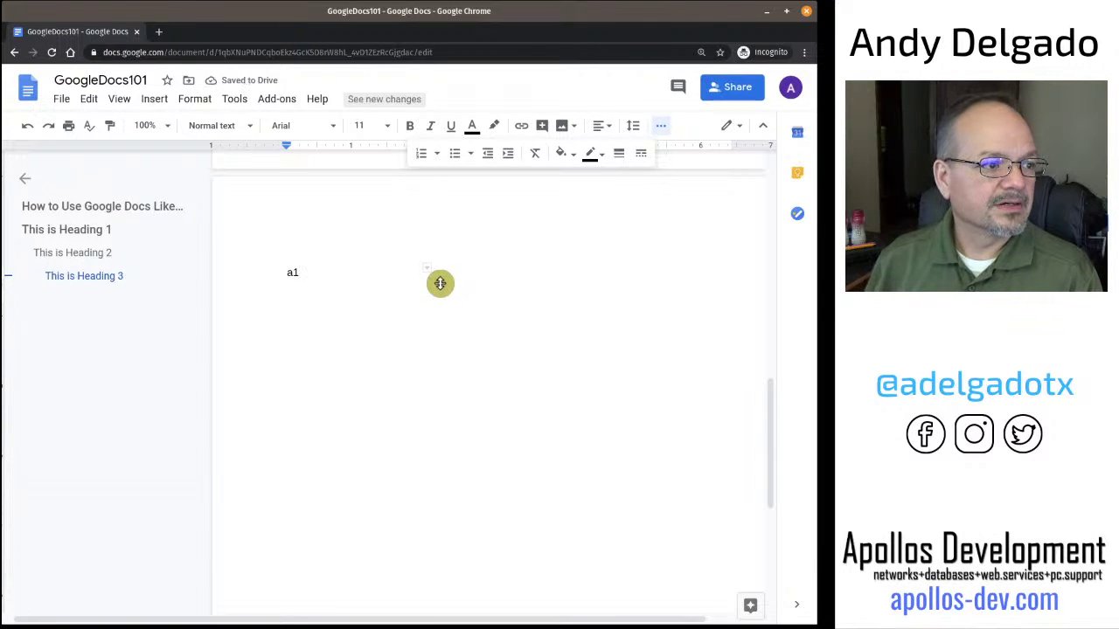
key("Tab")
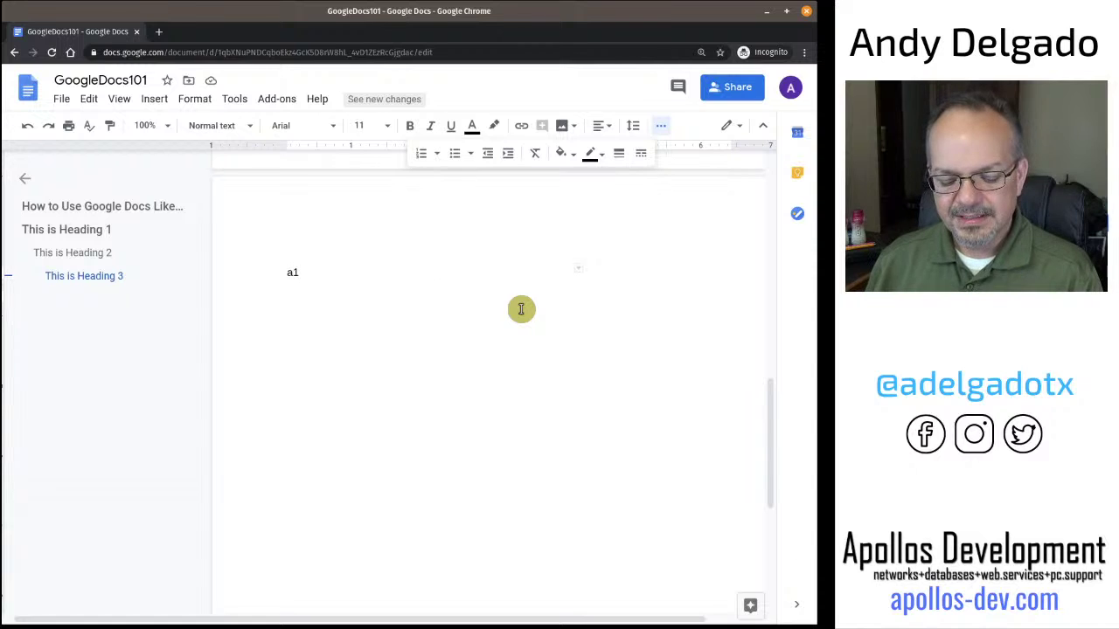
type("ba")
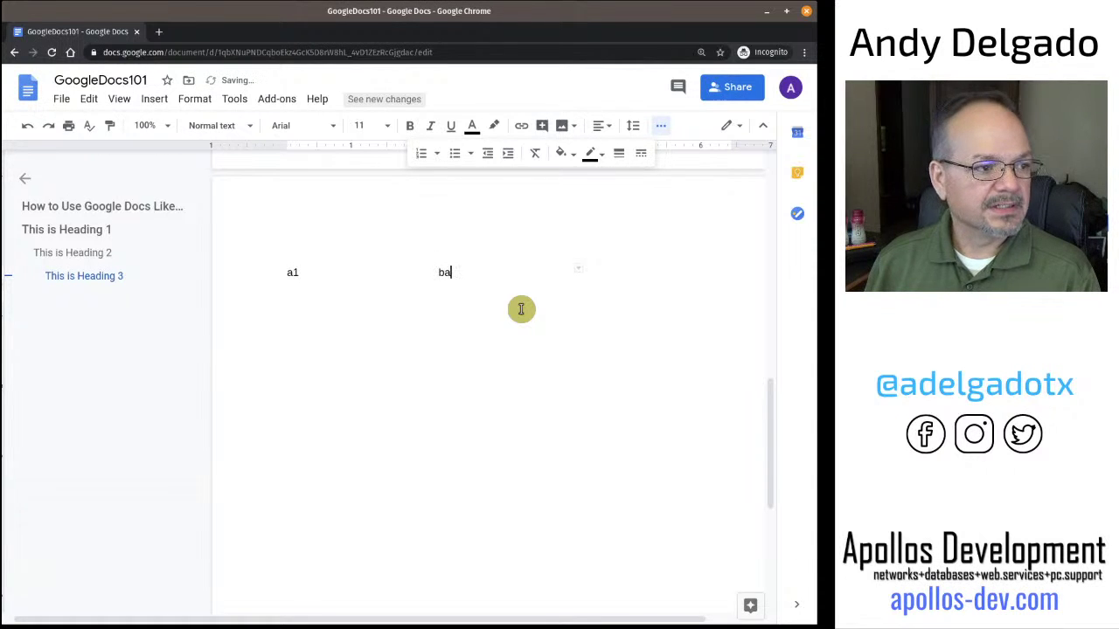
key("Tab")
double_click(484, 270)
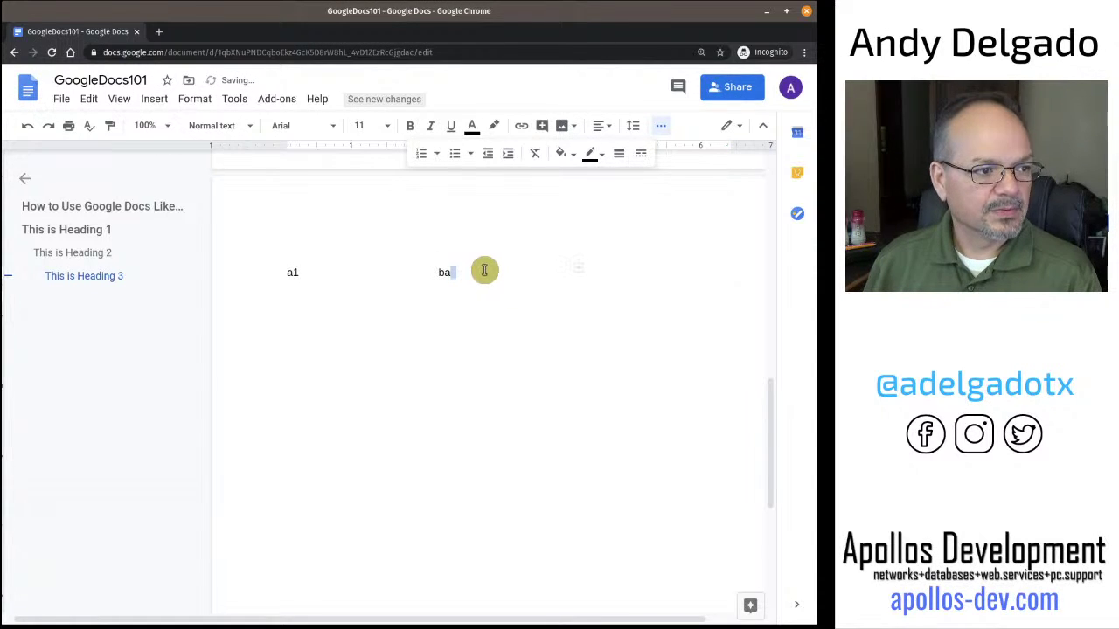
type("1")
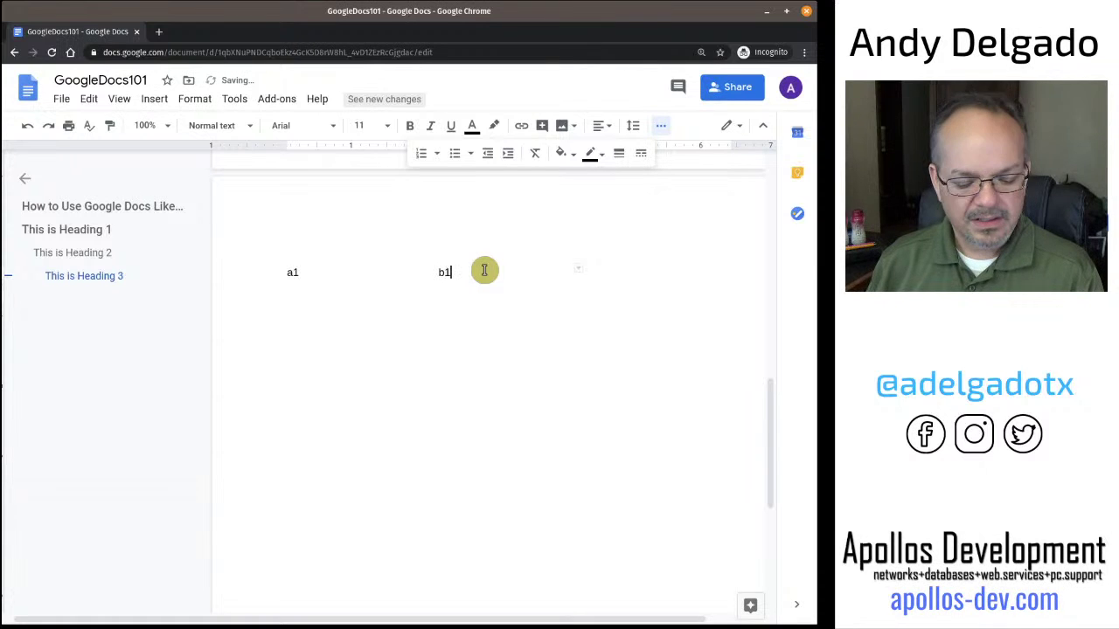
key("Tab")
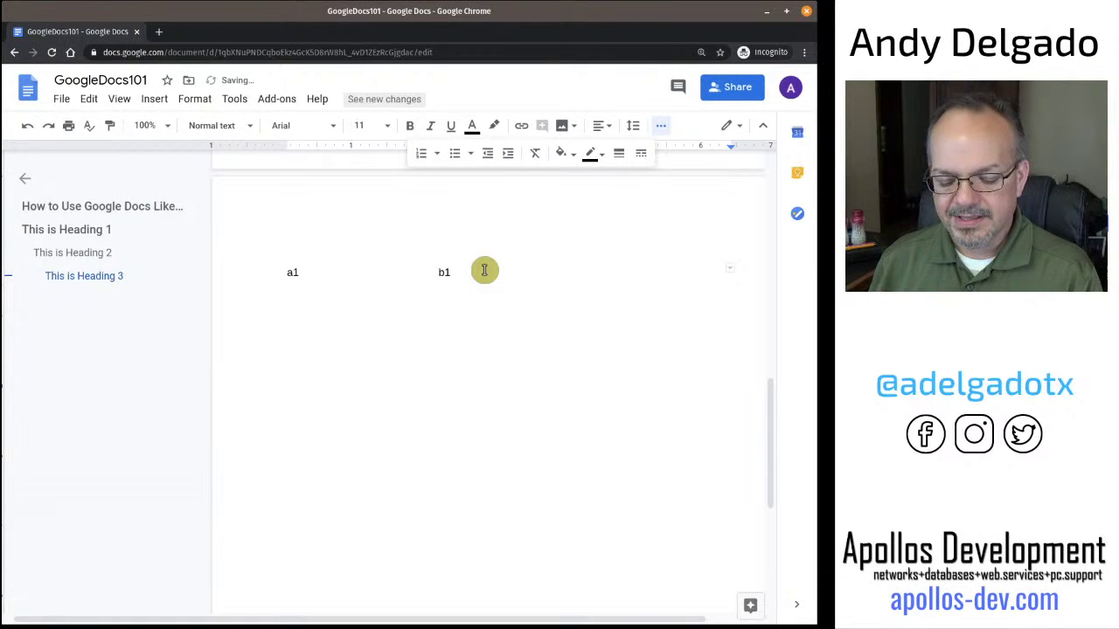
type("c1")
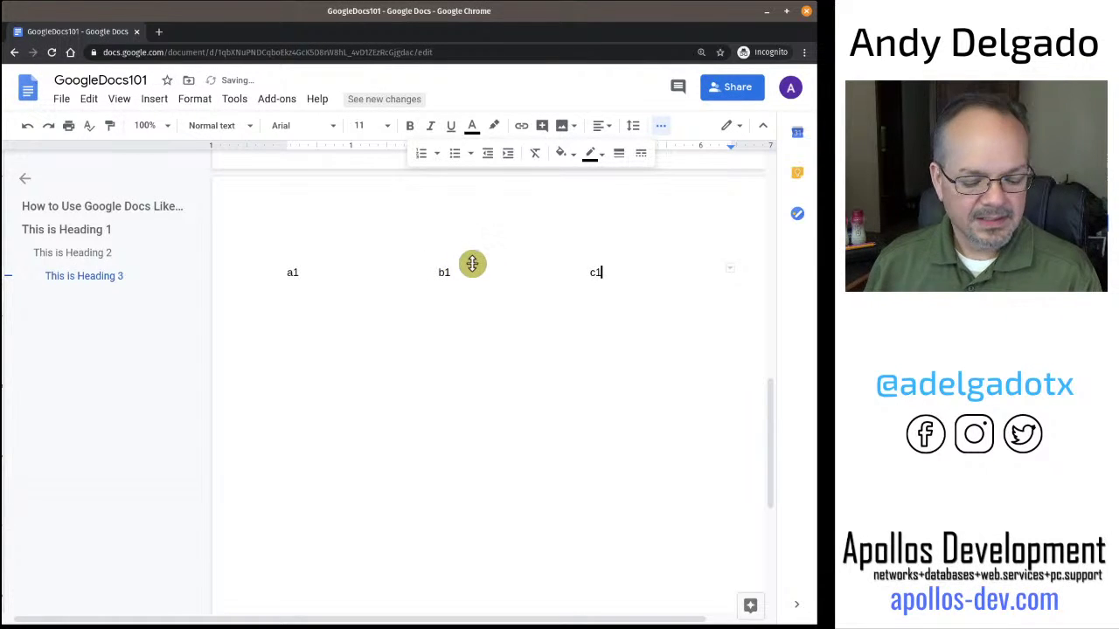
Step: Fill the table's second row with a2, b2 and c2, one entry per cell
key("Tab")
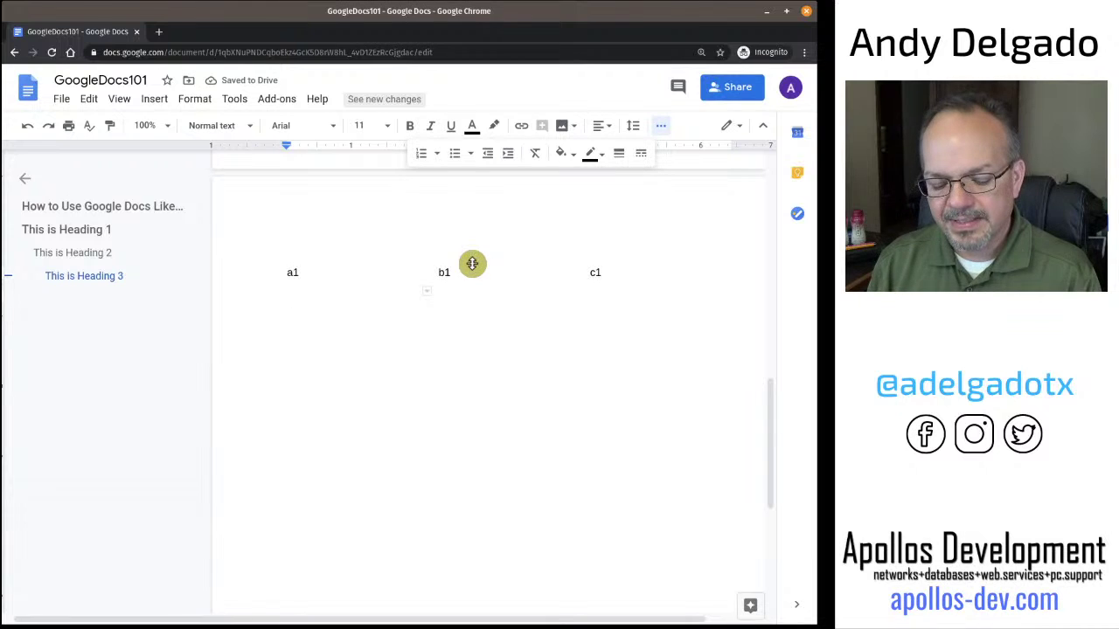
type("a2")
key("Tab")
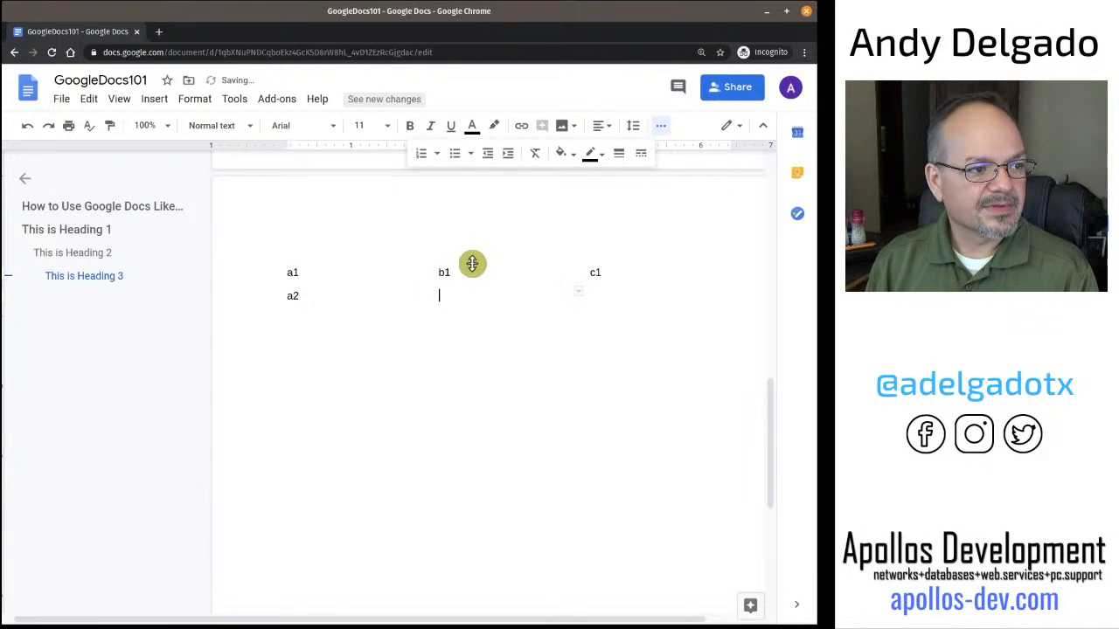
type("b2")
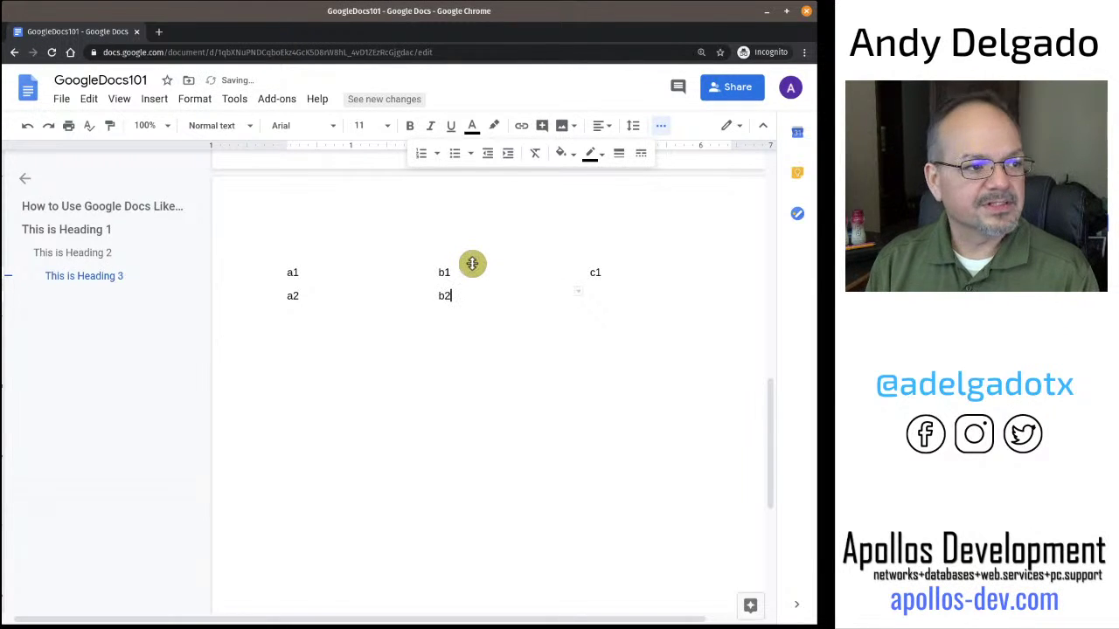
key("Tab")
type("c")
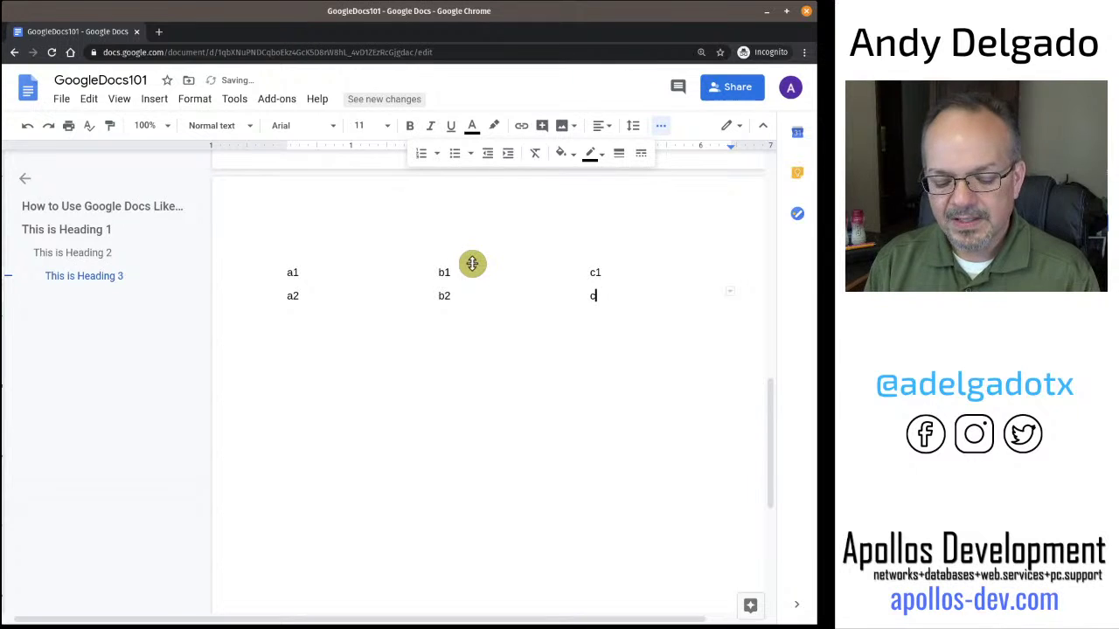
type("2")
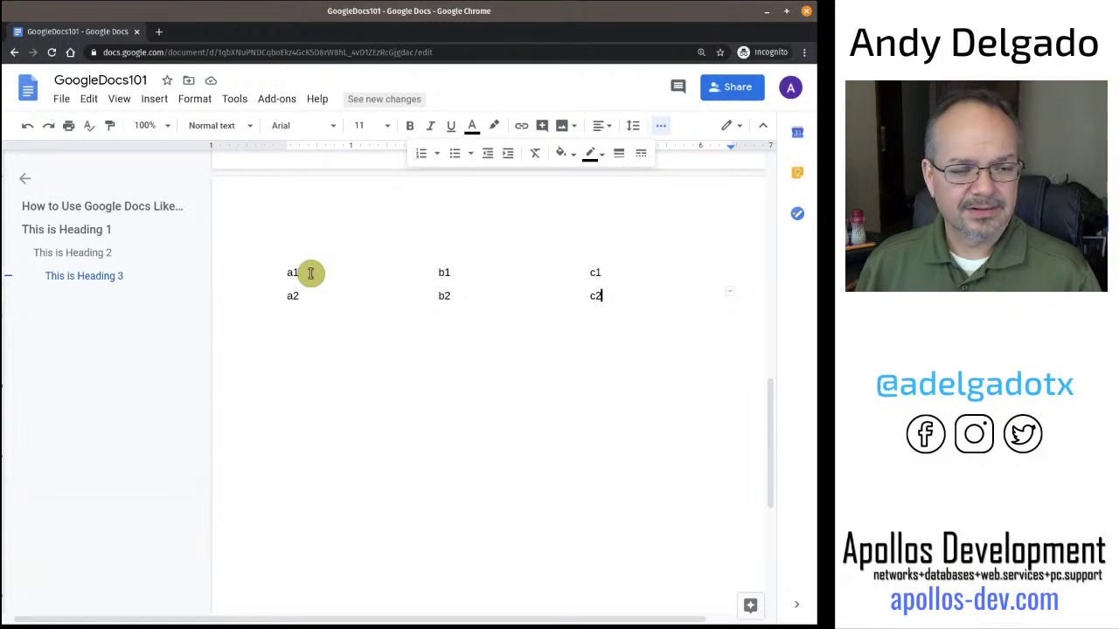
Step: Underline the a1, b1 and c1 entries in the table's first row
left_click_drag(282, 272, 390, 274)
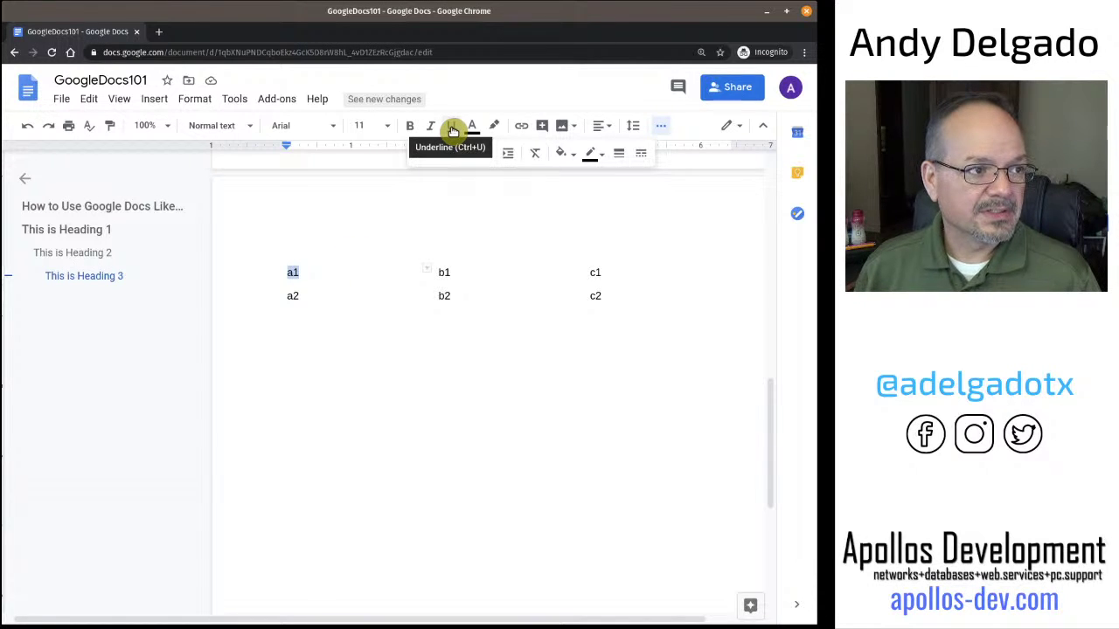
left_click_drag(460, 277, 425, 277)
left_click(479, 274)
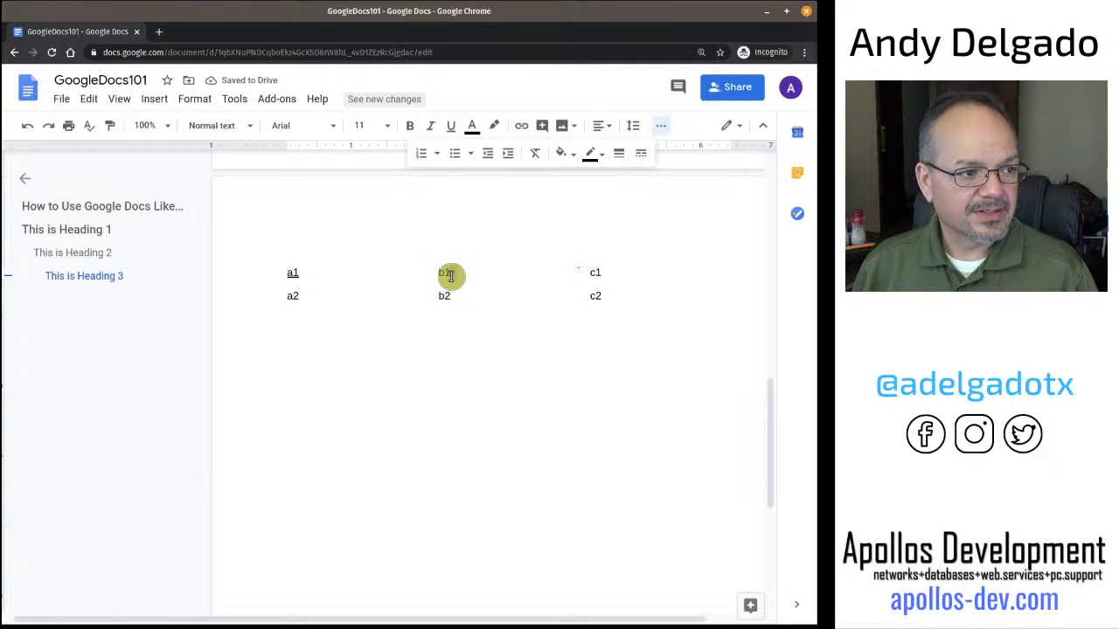
double_click(441, 274)
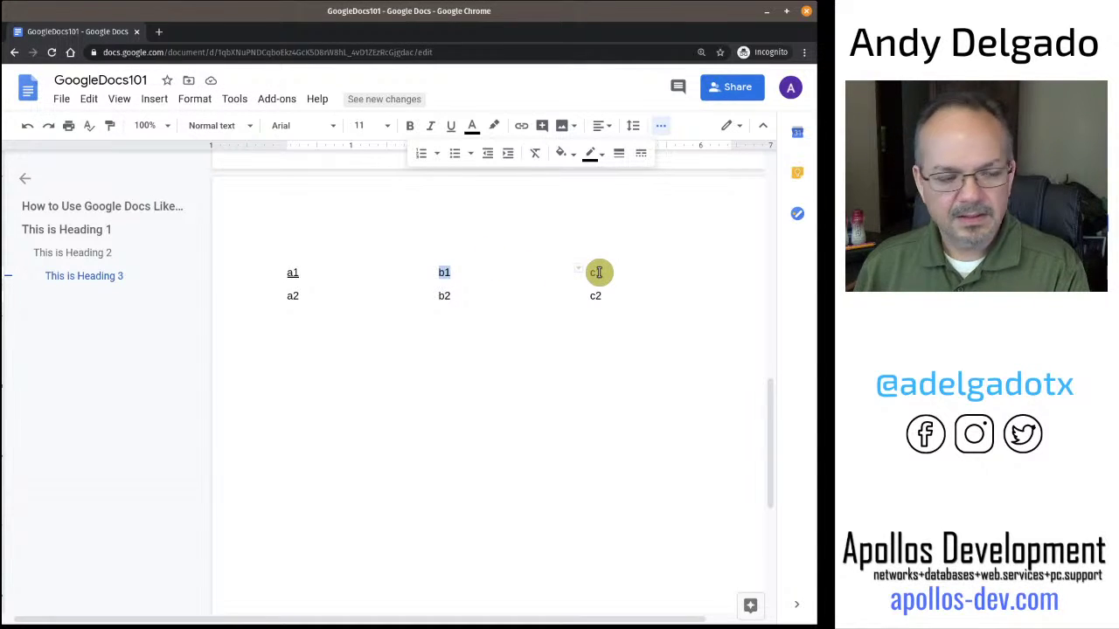
key("ctrl+u")
left_click(605, 273)
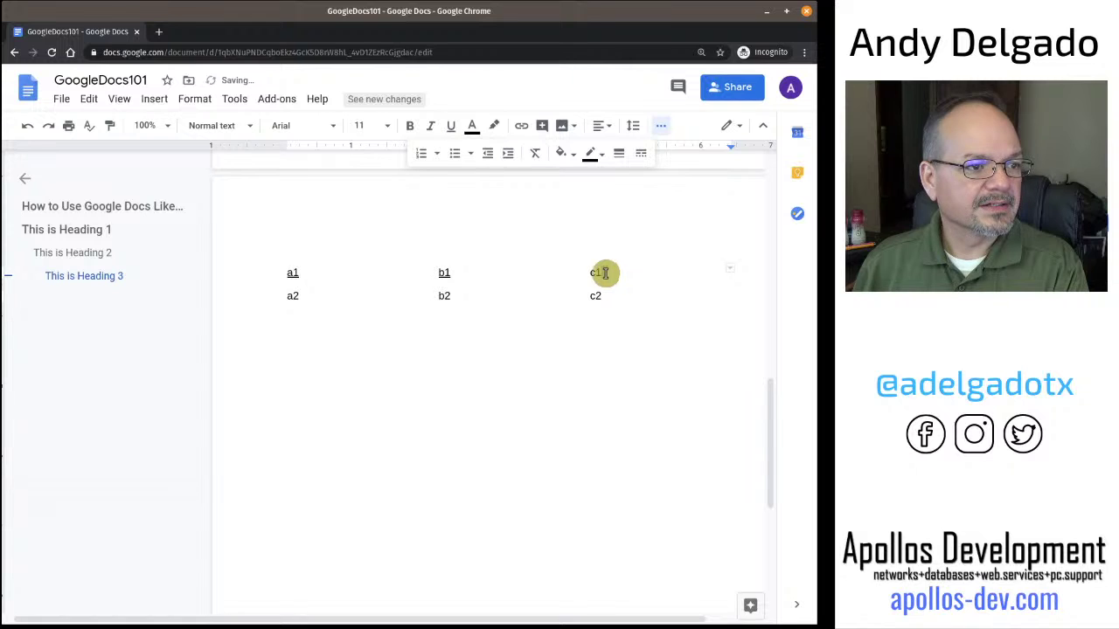
double_click(605, 272)
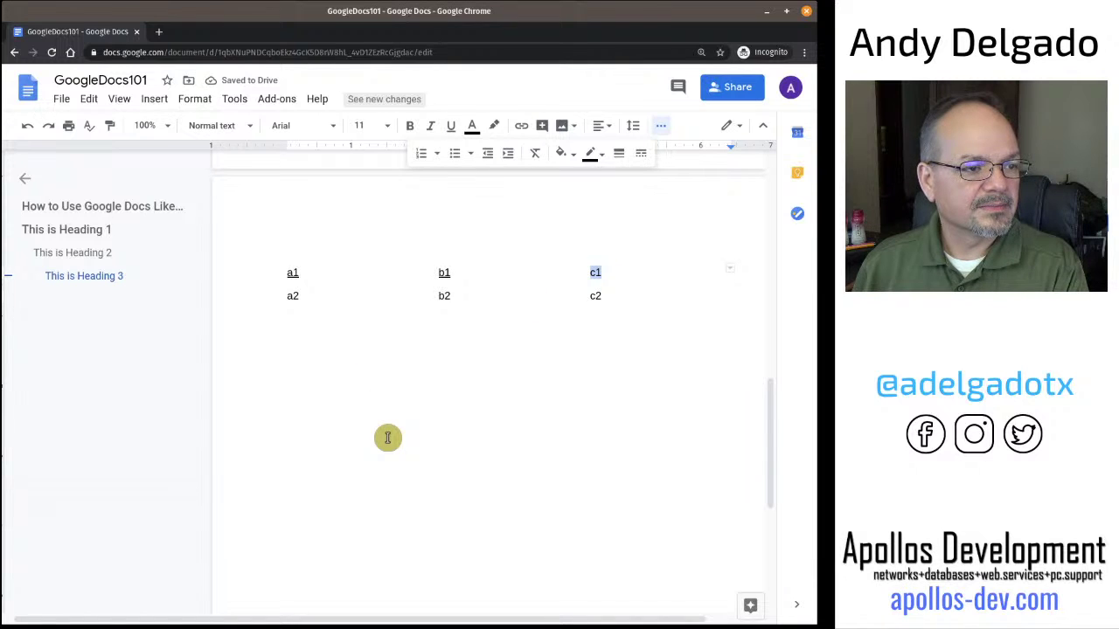
key("ctrl+u")
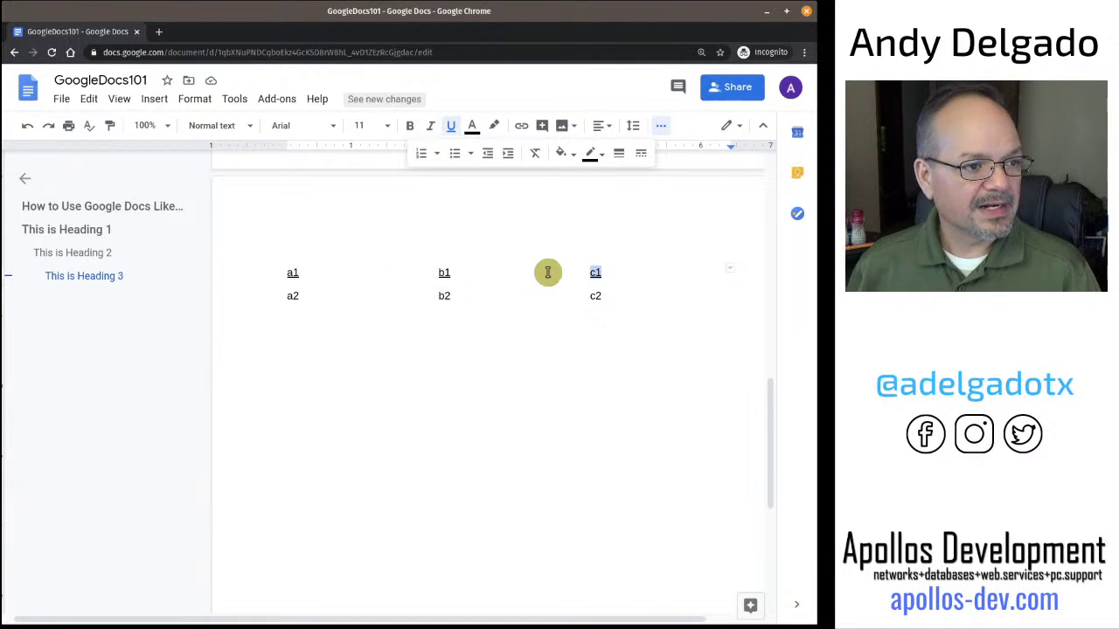
left_click(319, 298)
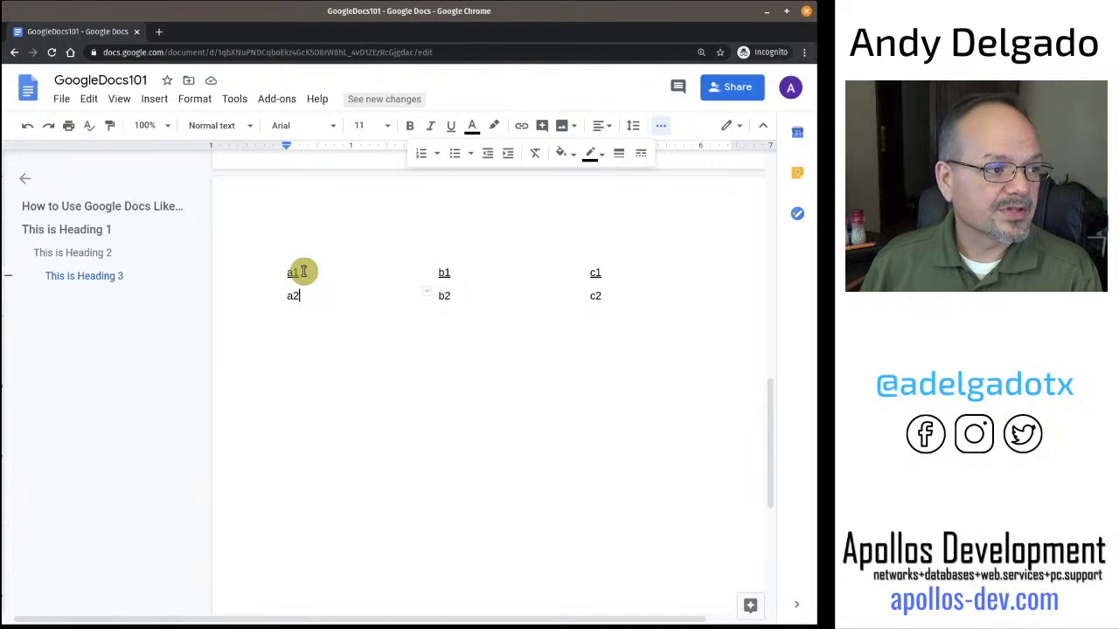
left_click(302, 272)
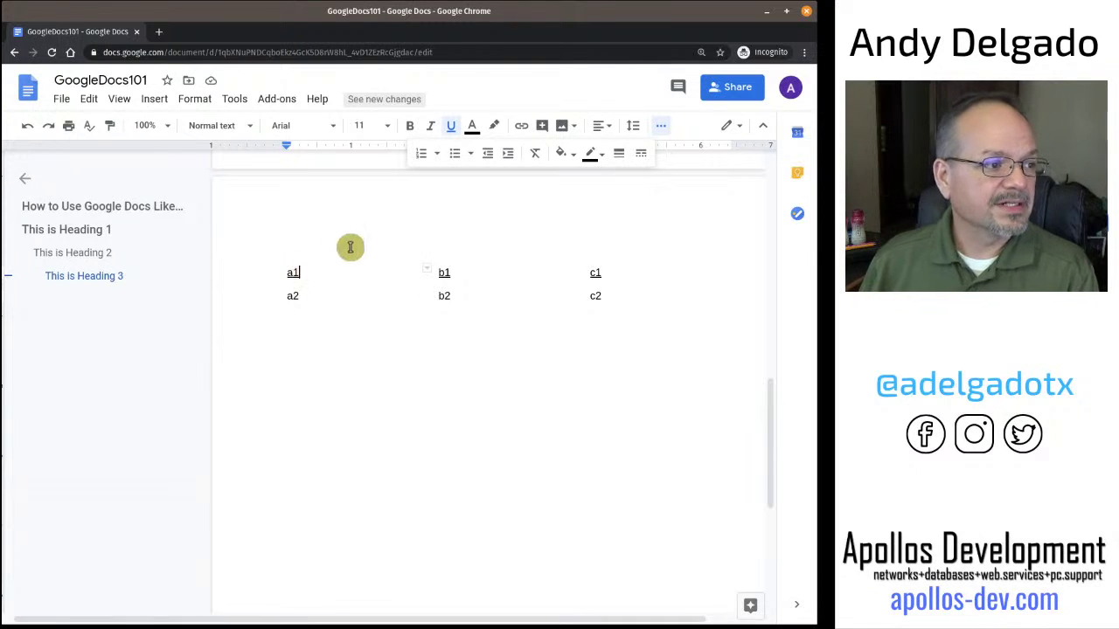
left_click(160, 102)
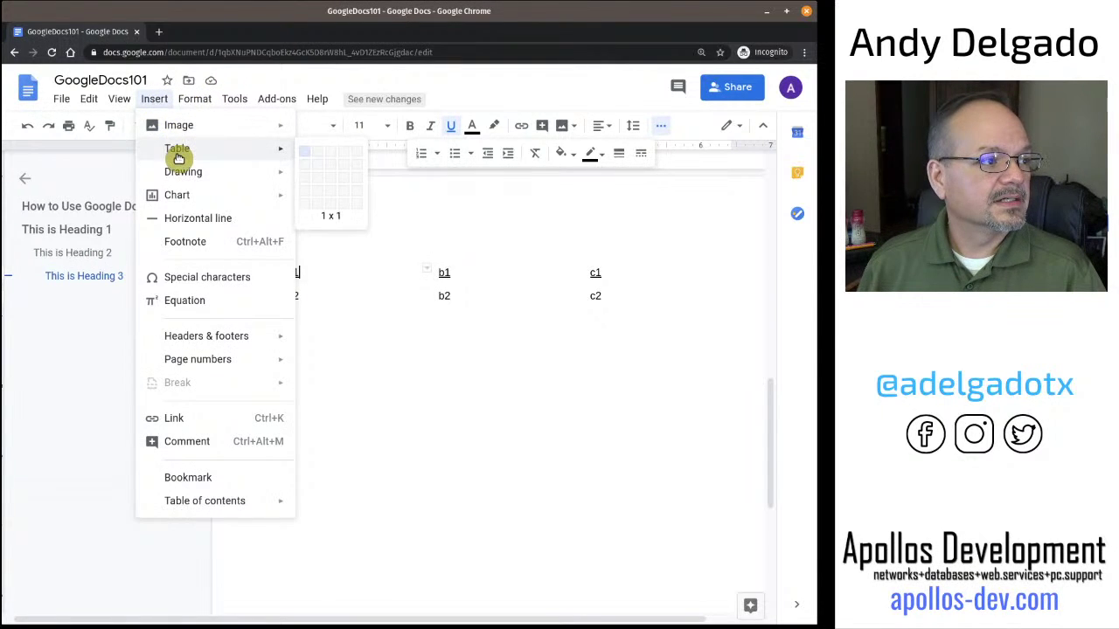
left_click(504, 285)
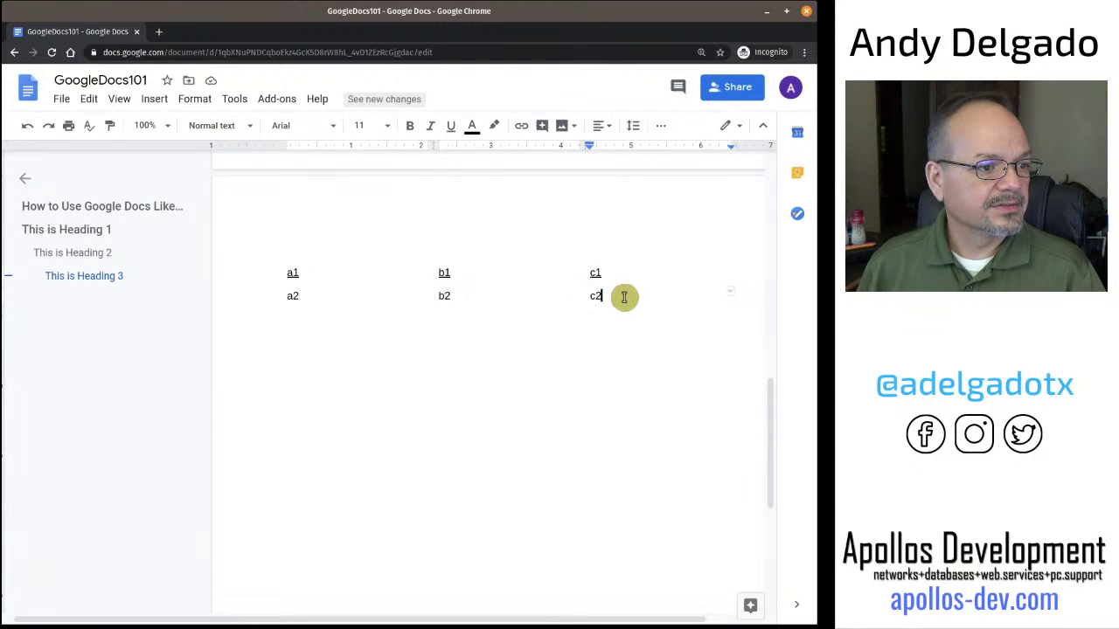
left_click_drag(621, 296, 263, 277)
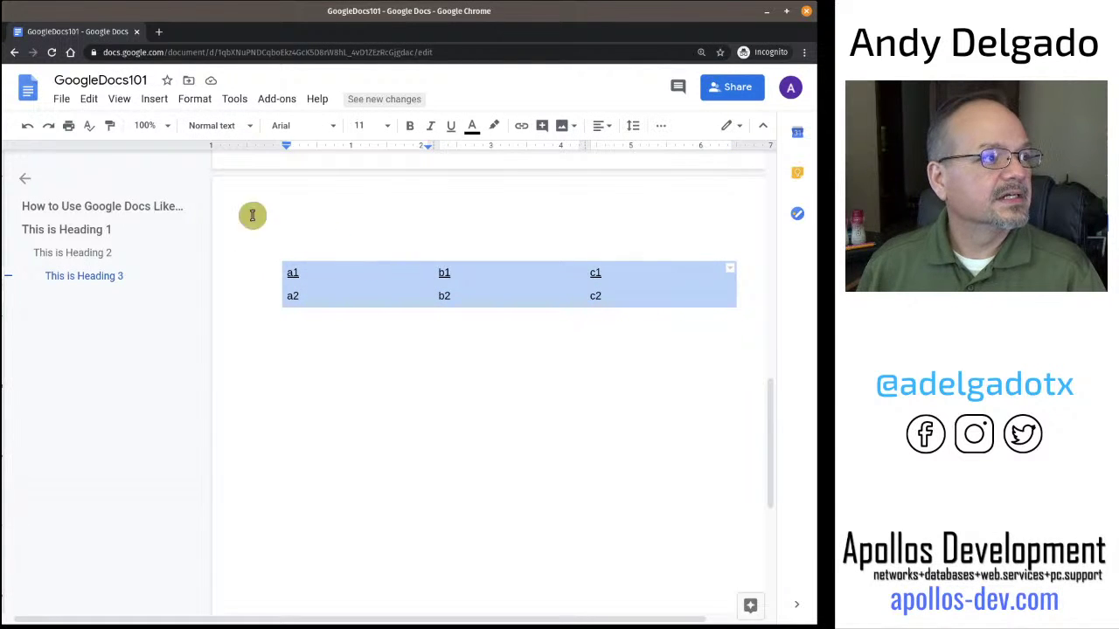
left_click(155, 100)
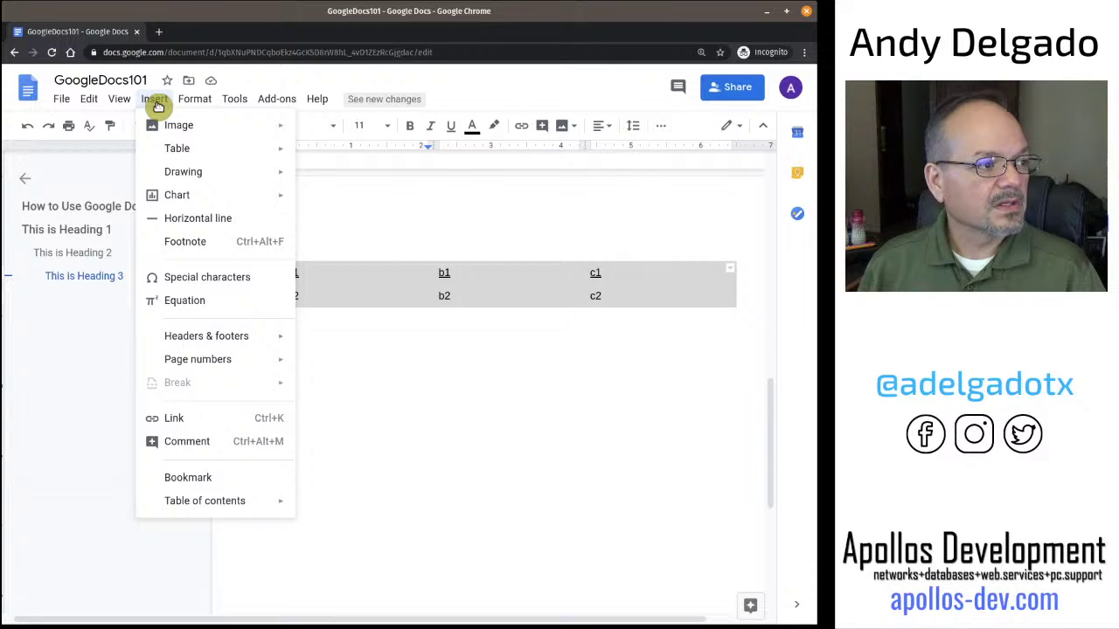
right_click(337, 277)
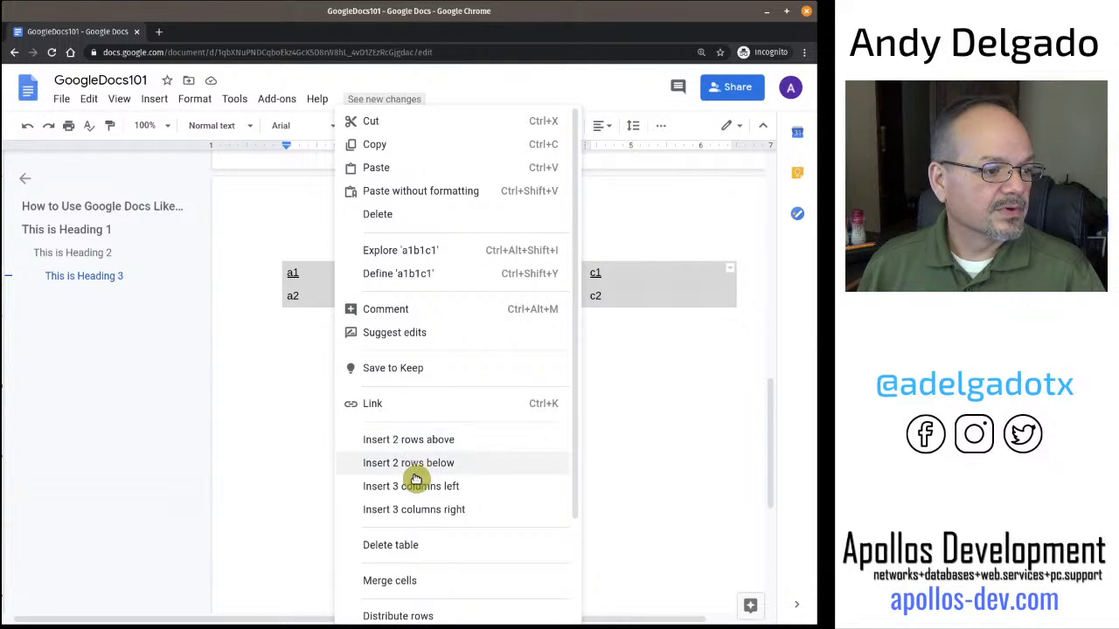
left_click(322, 292)
Step: Insert a column before the a1/a2 column and enter Monday in its second row
left_click_drag(320, 297, 295, 275)
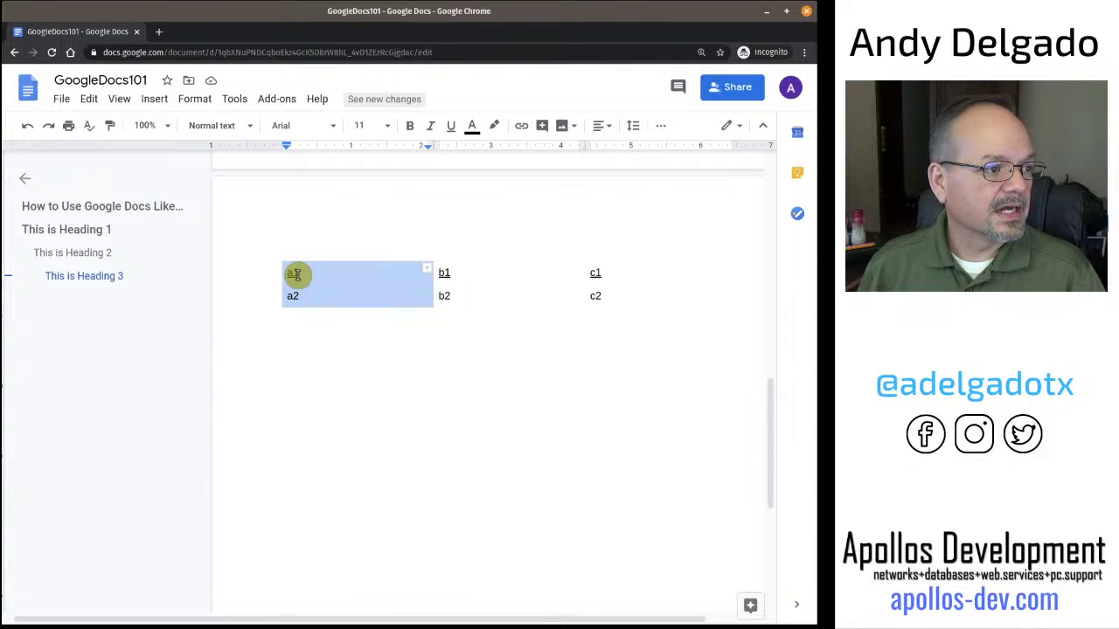
right_click(294, 274)
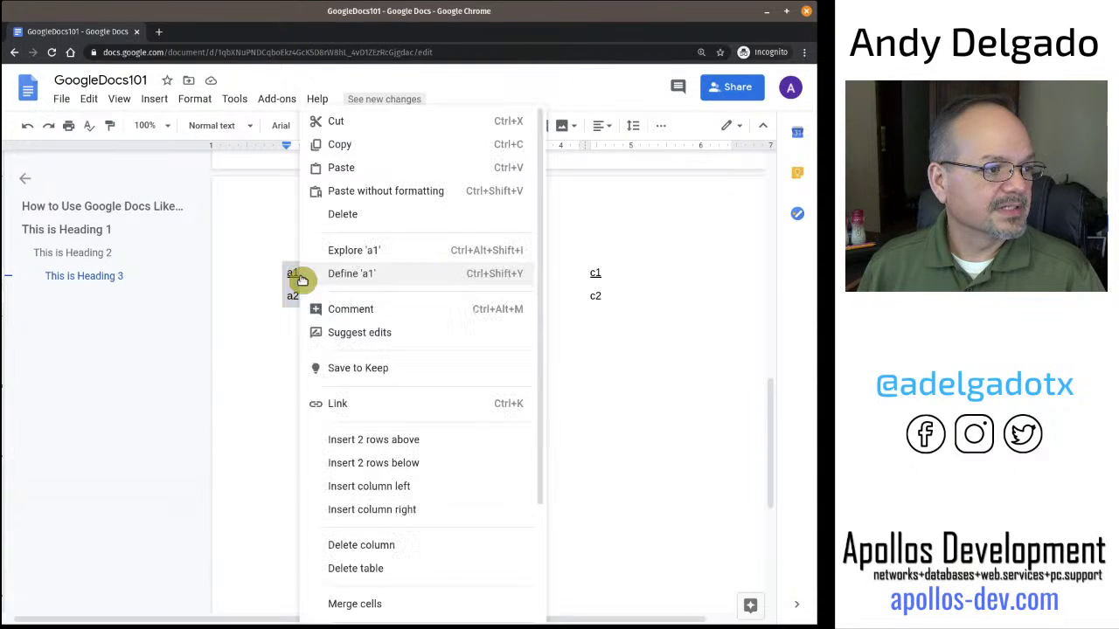
left_click(393, 489)
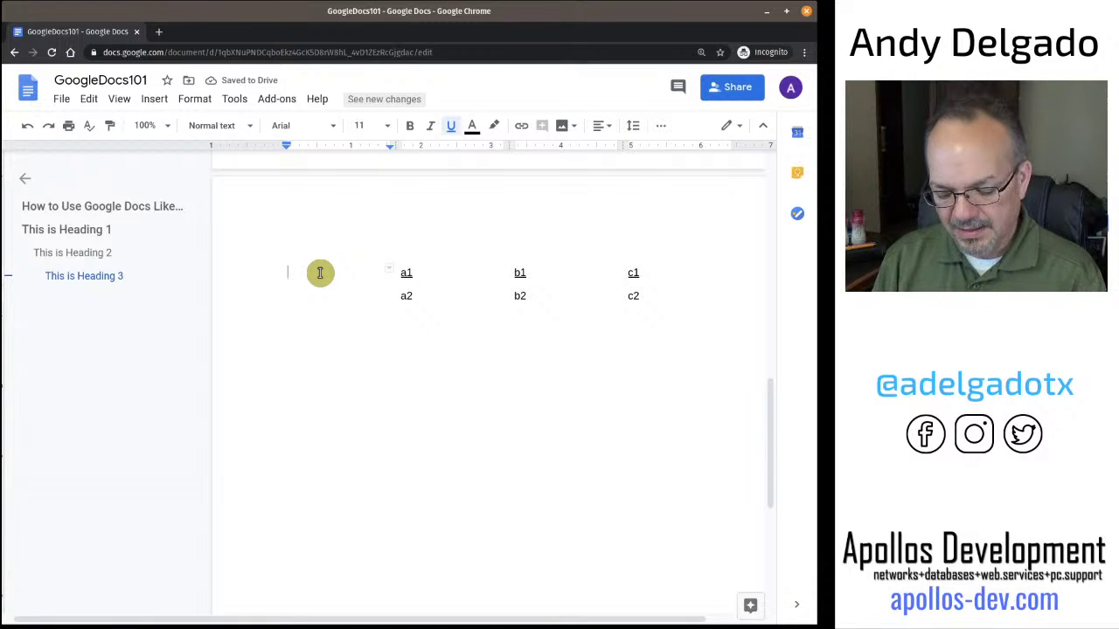
key("Down")
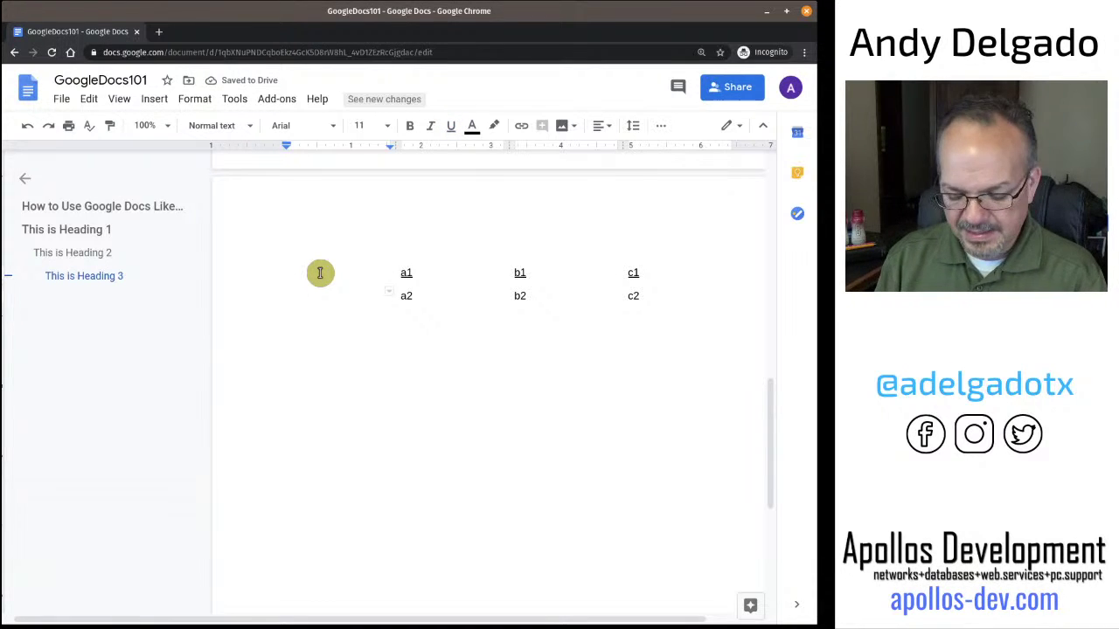
type("Monday")
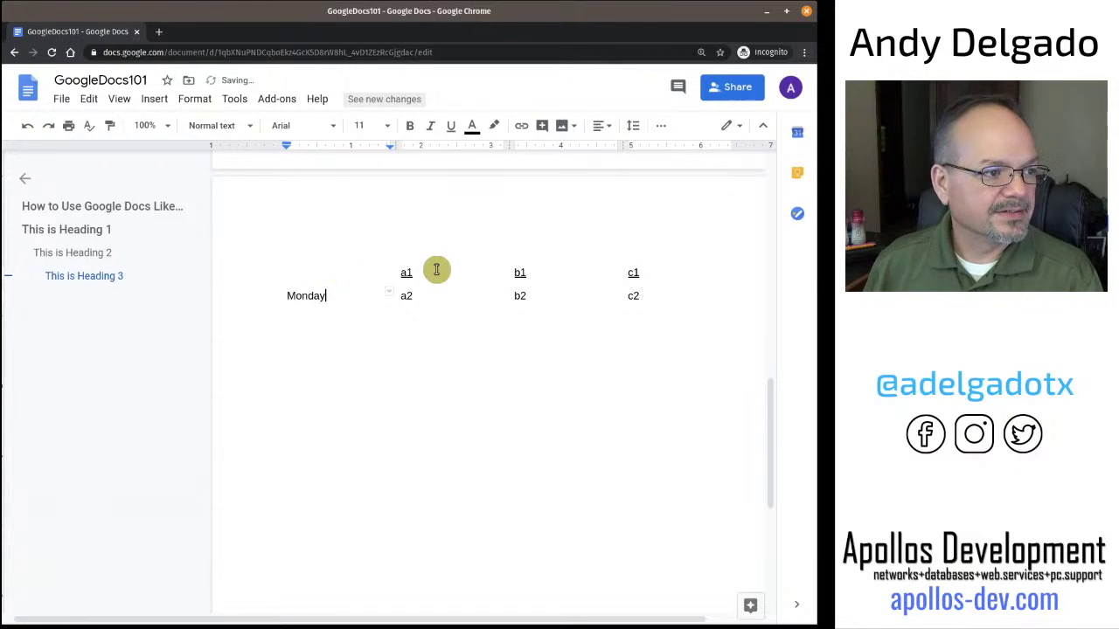
Step: Replace the header entries a1, b1 and c1 with Breakfast, Lunch and Dinner
left_click(401, 275)
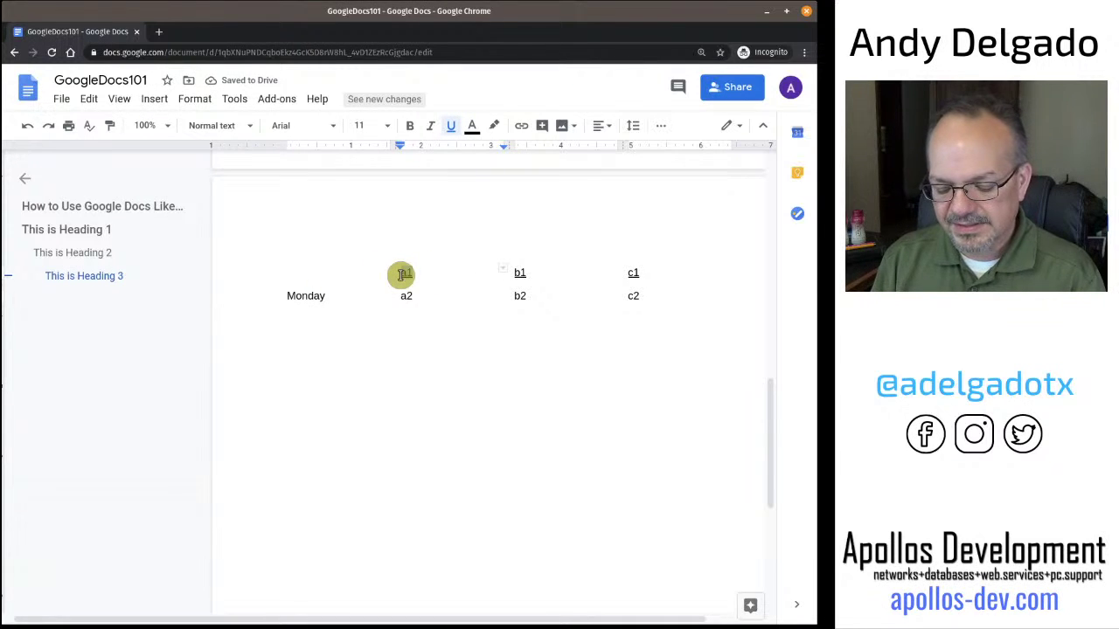
type("Break")
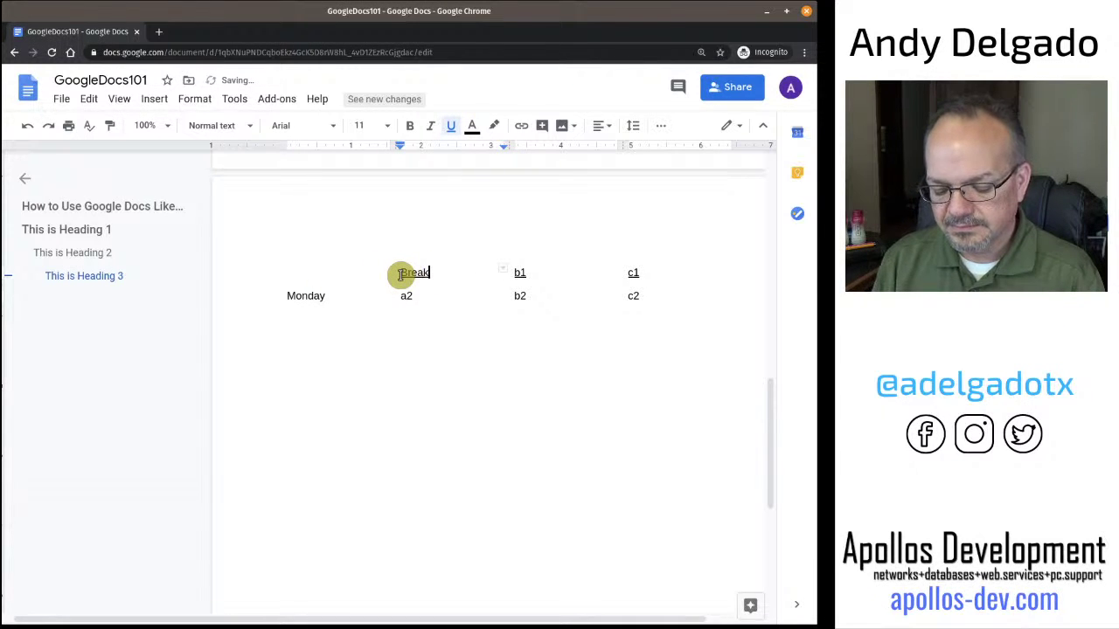
type("fast")
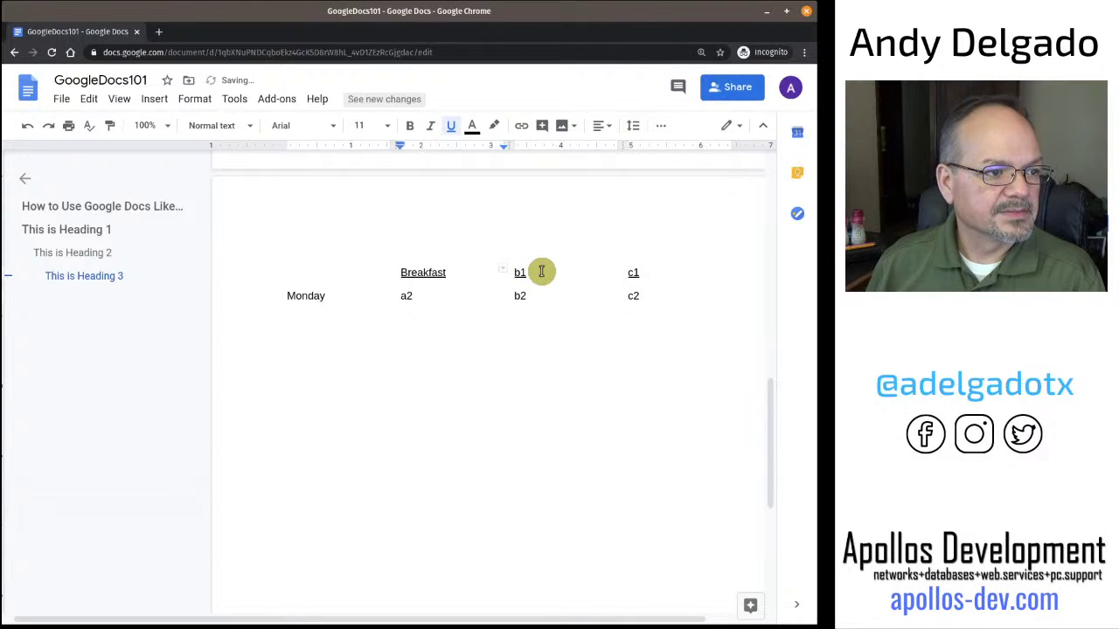
left_click(517, 274)
key("BackSpace")
type("Lun")
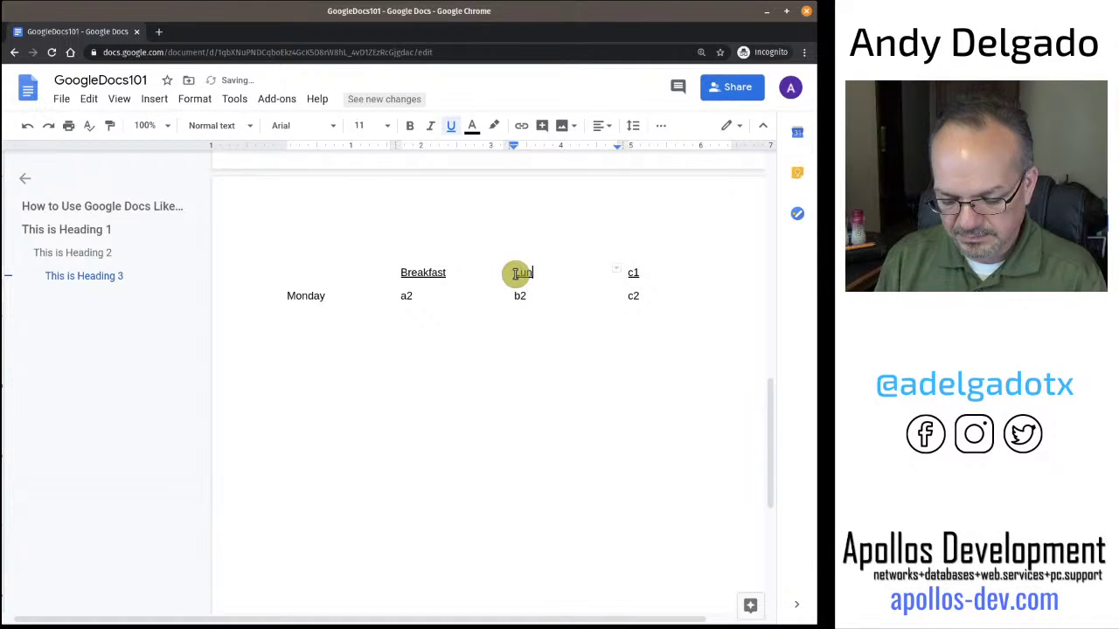
type("ch")
left_click(622, 274, "shift")
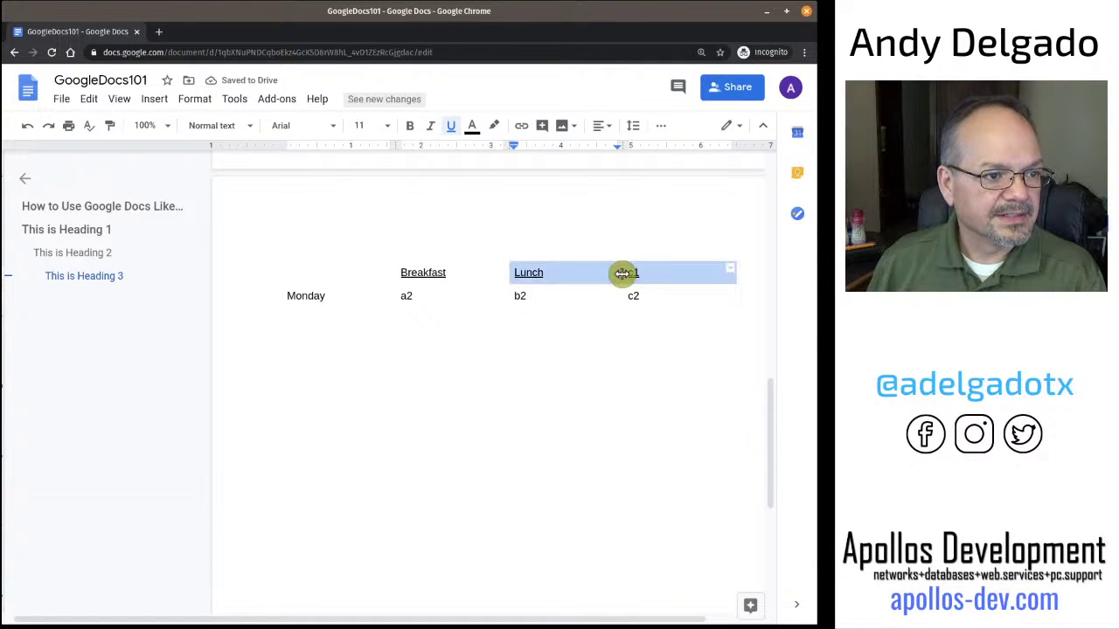
left_click(638, 273)
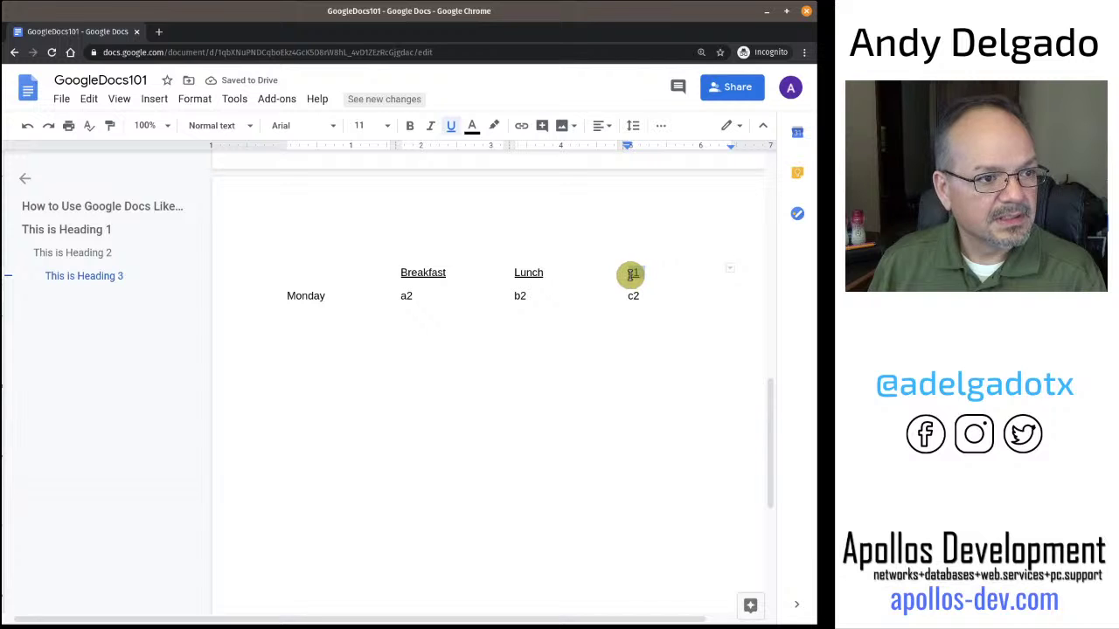
key("BackSpace")
key("BackSpace")
type("Dinner")
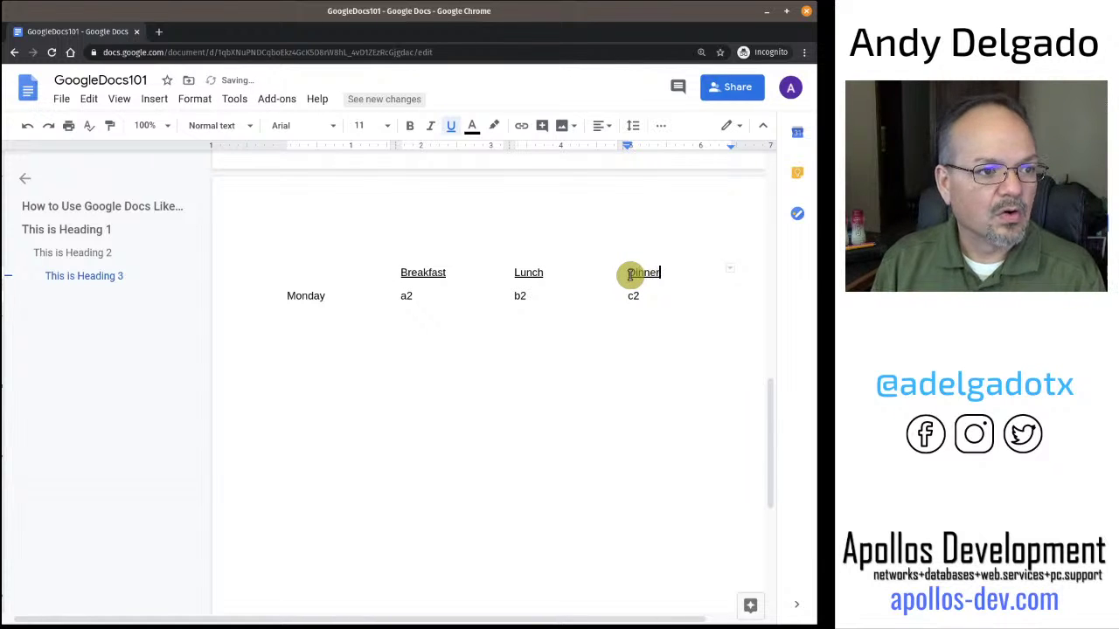
Step: Replace a2 in the Monday row with Eggs and Bacon, each on its own line
left_click(448, 294)
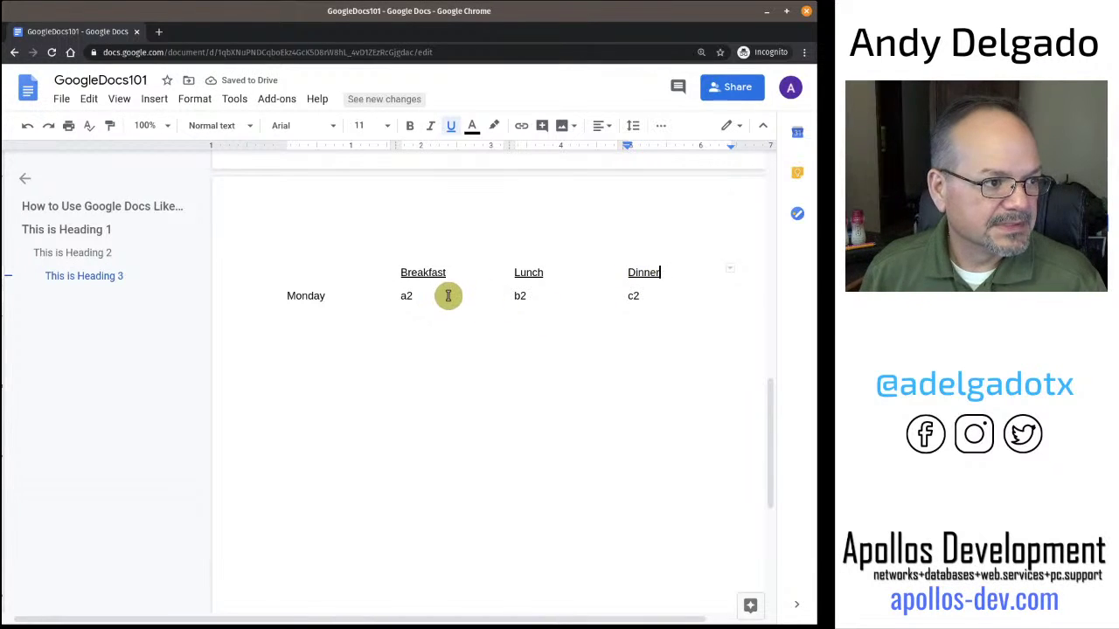
left_click_drag(431, 297, 400, 298)
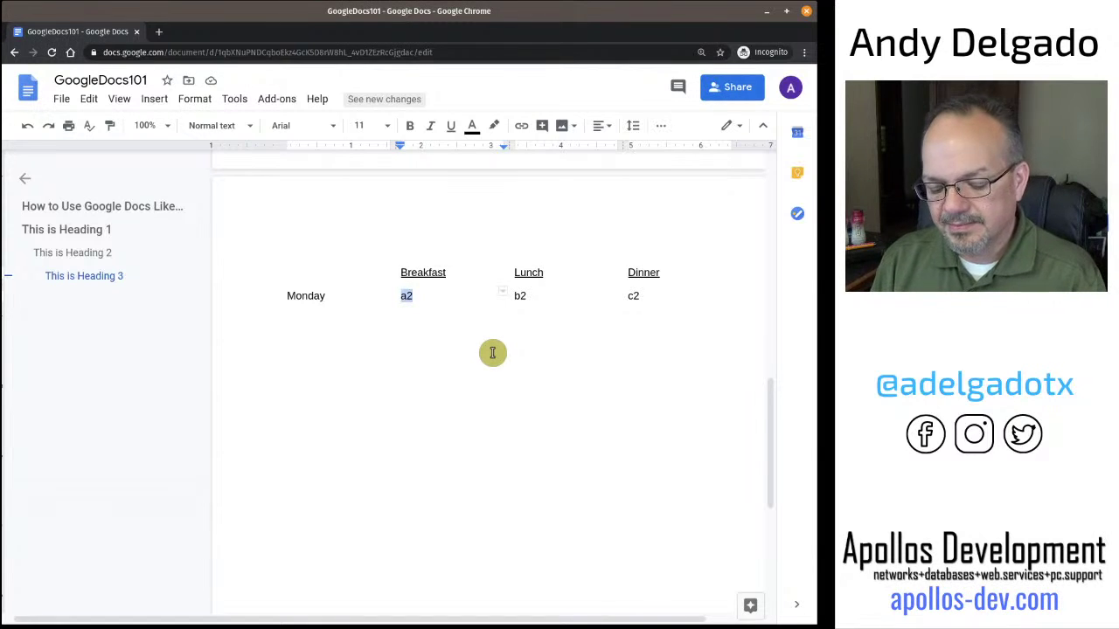
type("Eggs")
key("Return")
type("BN")
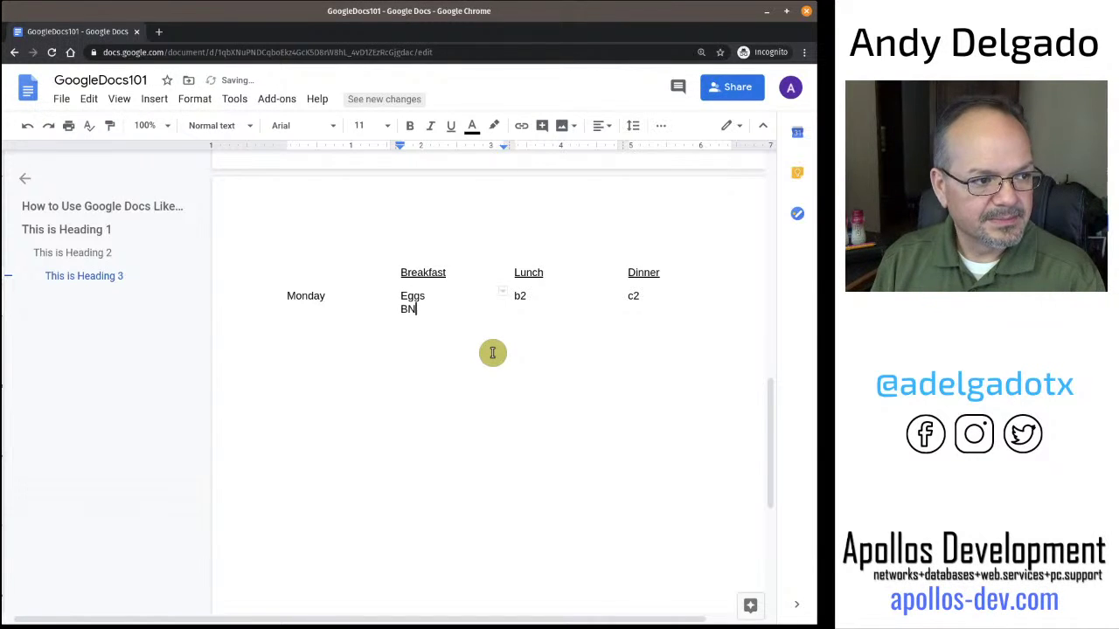
key("BackSpace")
type("acon")
key("Return")
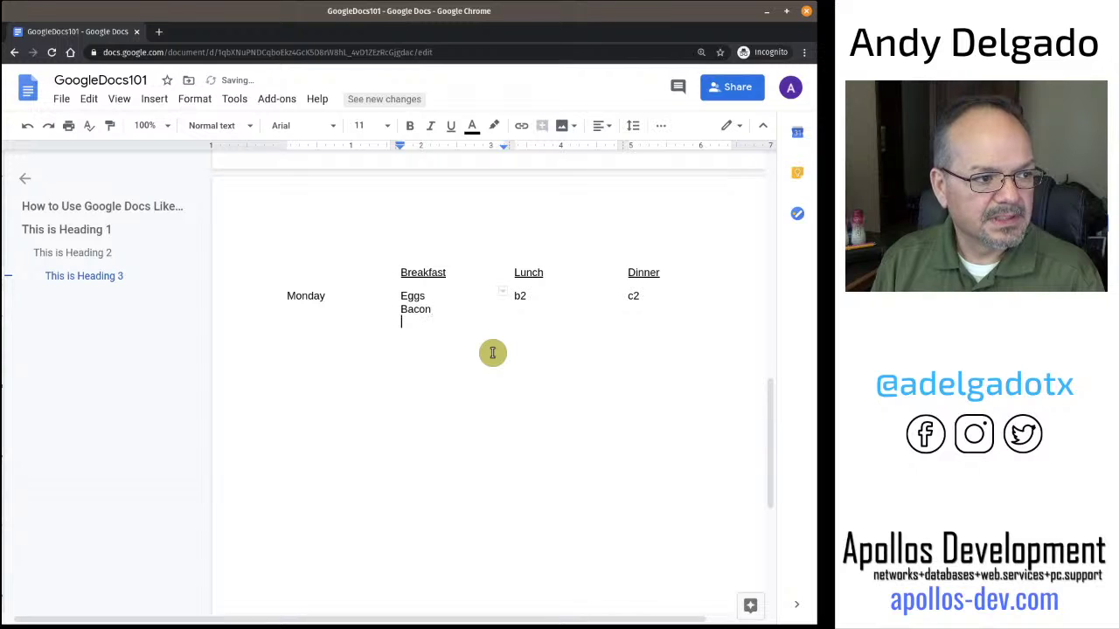
Step: Add Toast, Juice and Coffee on separate lines below Bacon in Monday's Breakfast cell
type("Toat")
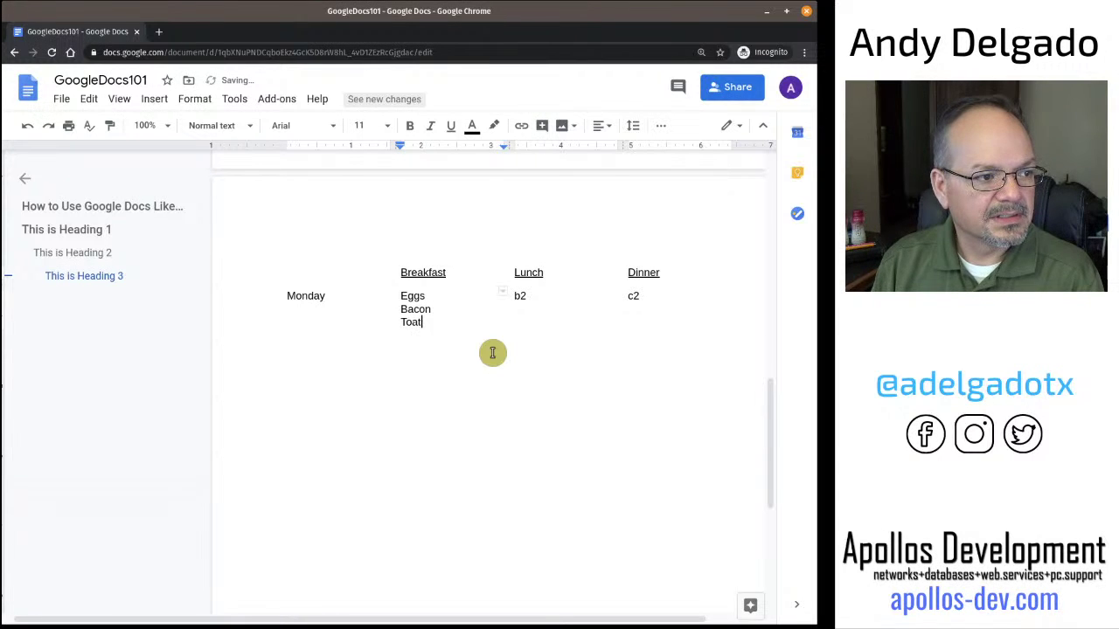
type("s")
key("BackSpace")
key("BackSpace")
type("st")
key("Return")
type("Ju")
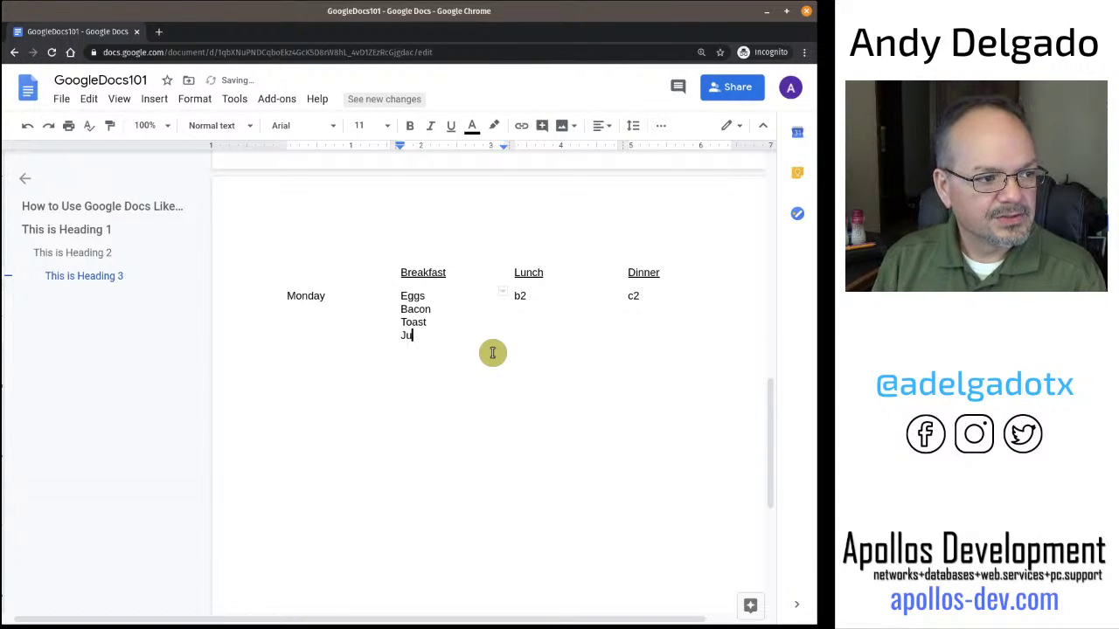
type("ci")
key("BackSpace")
key("BackSpace")
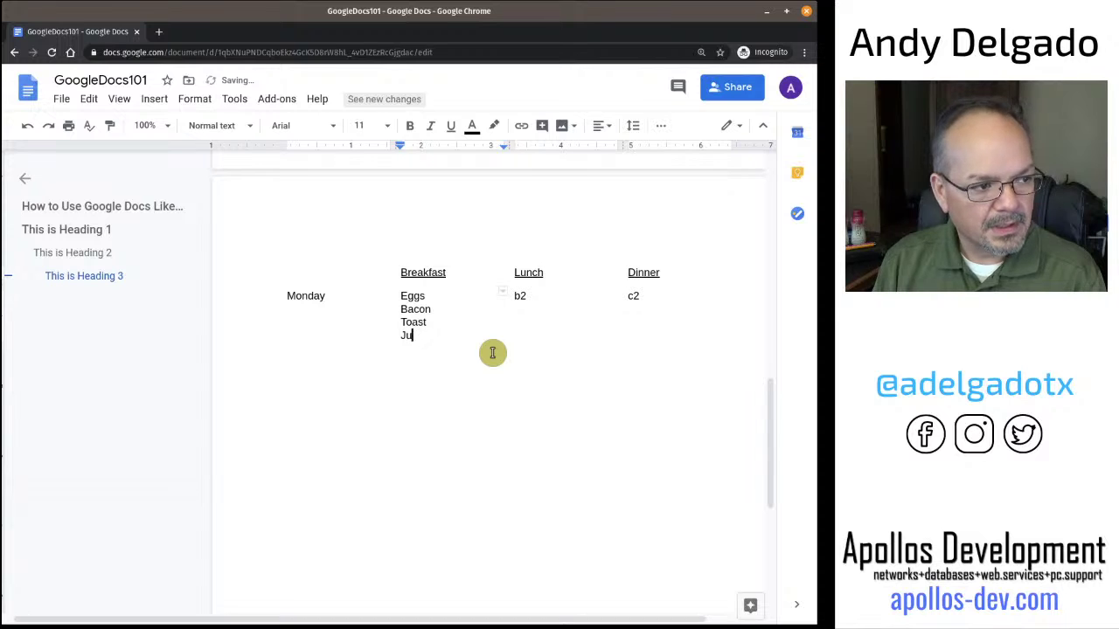
type("ice")
key("Return")
type("Coffee")
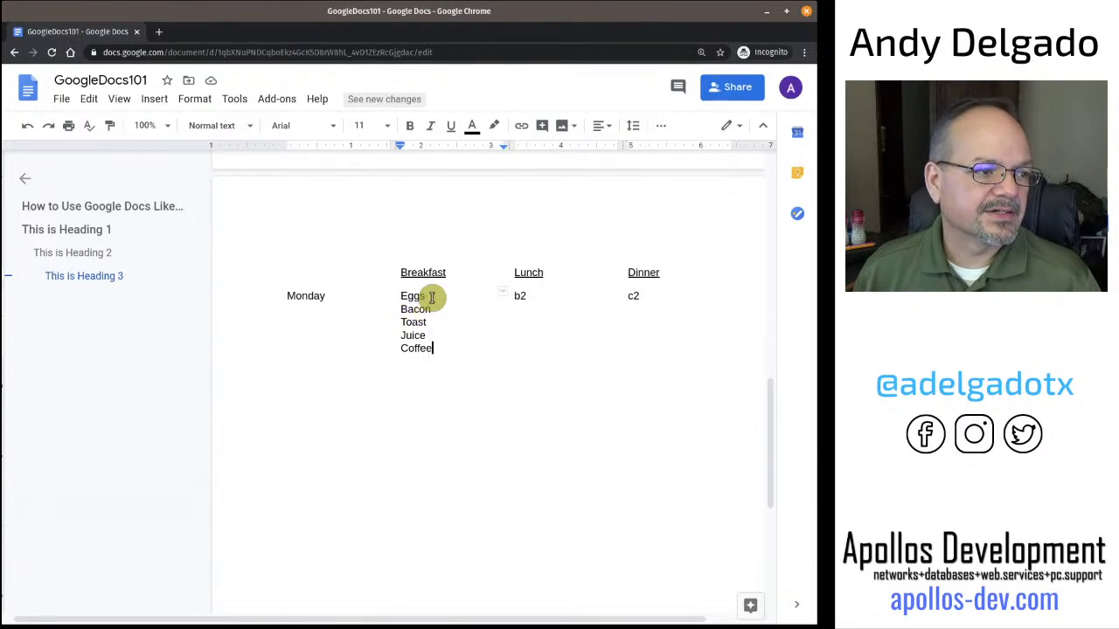
left_click(323, 302)
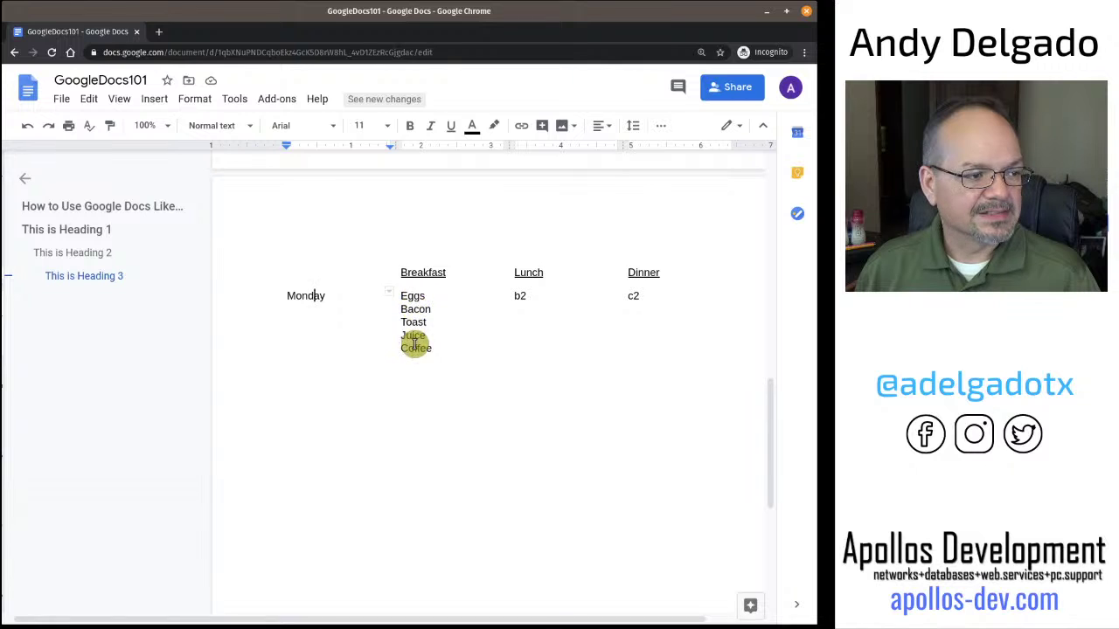
right_click(305, 302)
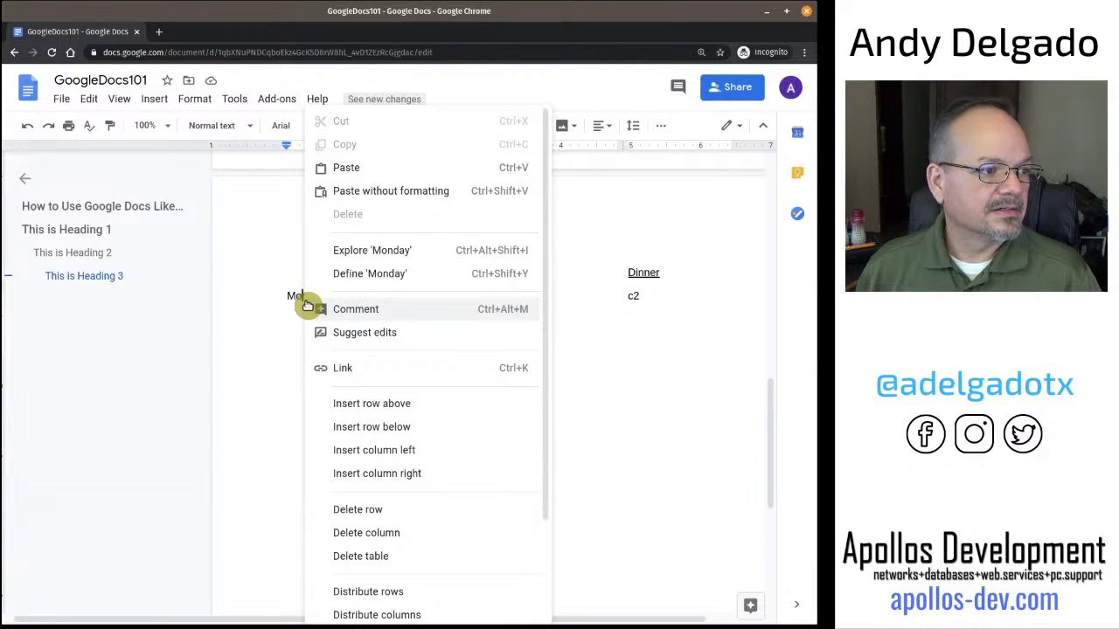
left_click(292, 295)
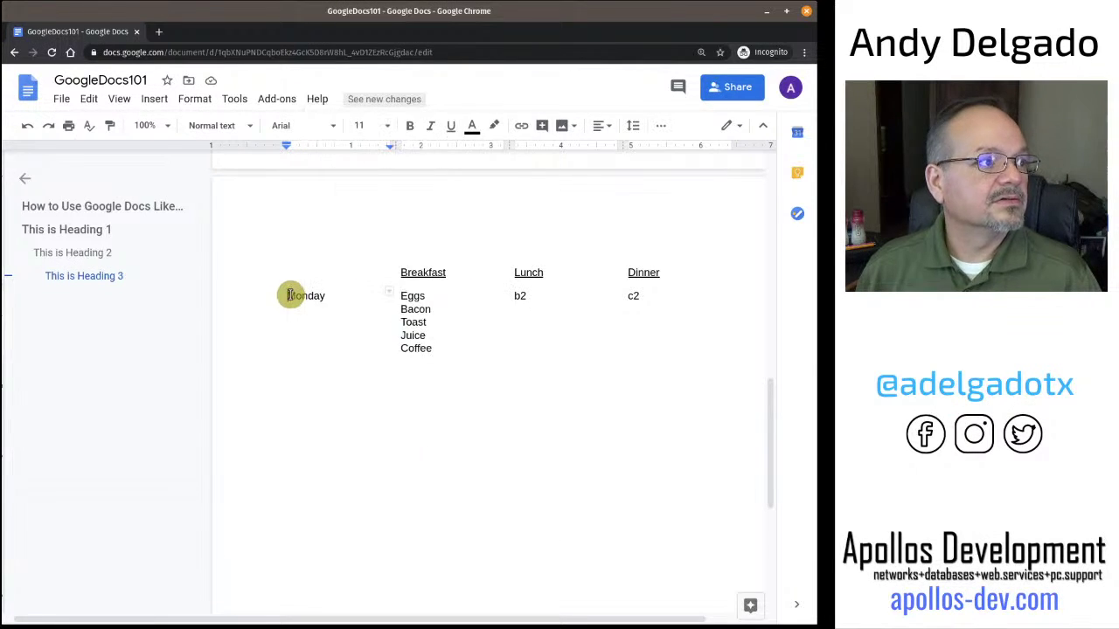
left_click(196, 102)
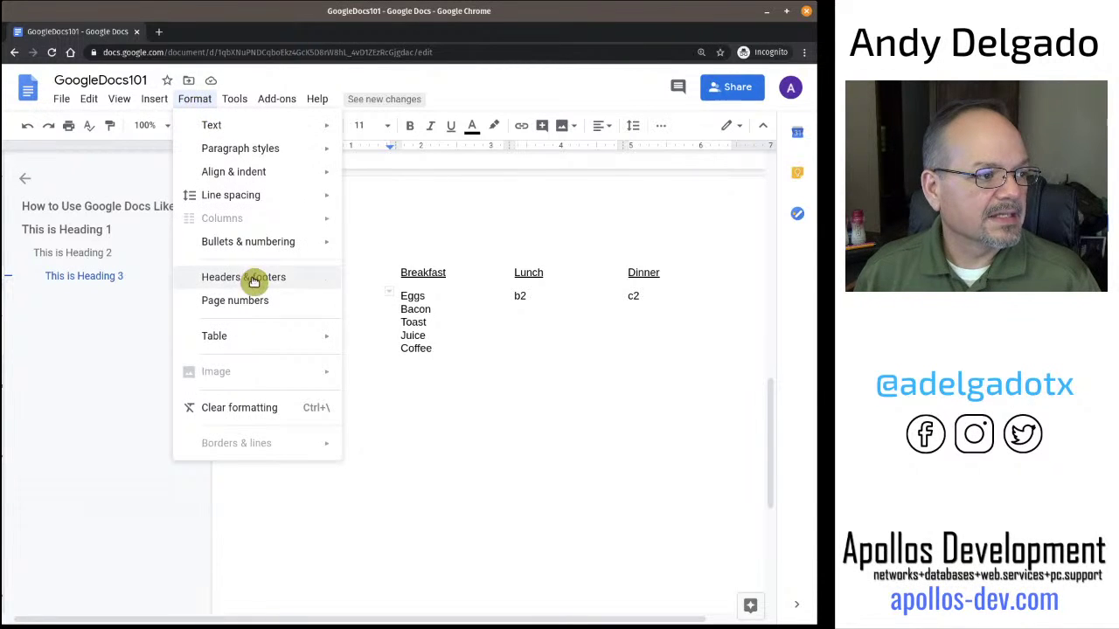
mouse_move(263, 342)
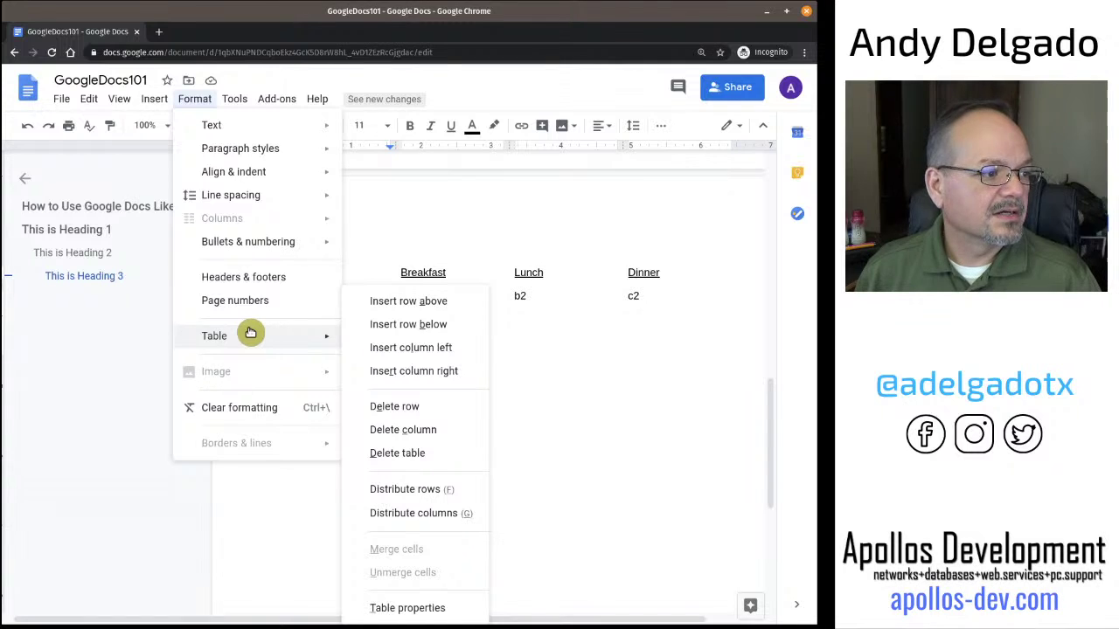
Step: Try centring the Monday entry horizontally in its cell and set it back to left alignment
left_click(601, 126)
left_click(601, 126)
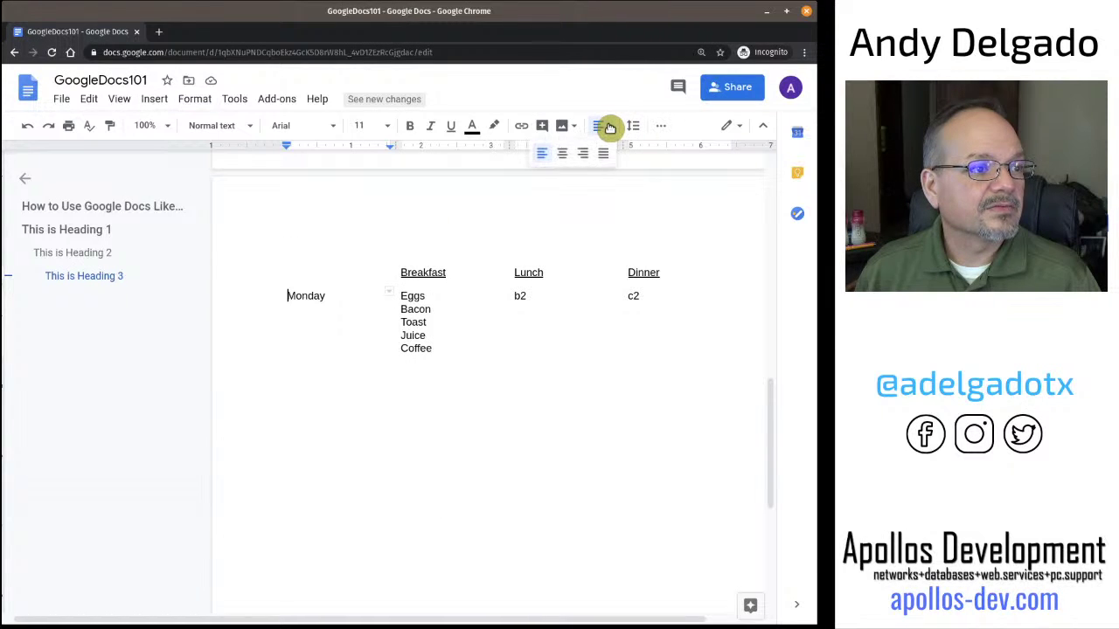
left_click(562, 154)
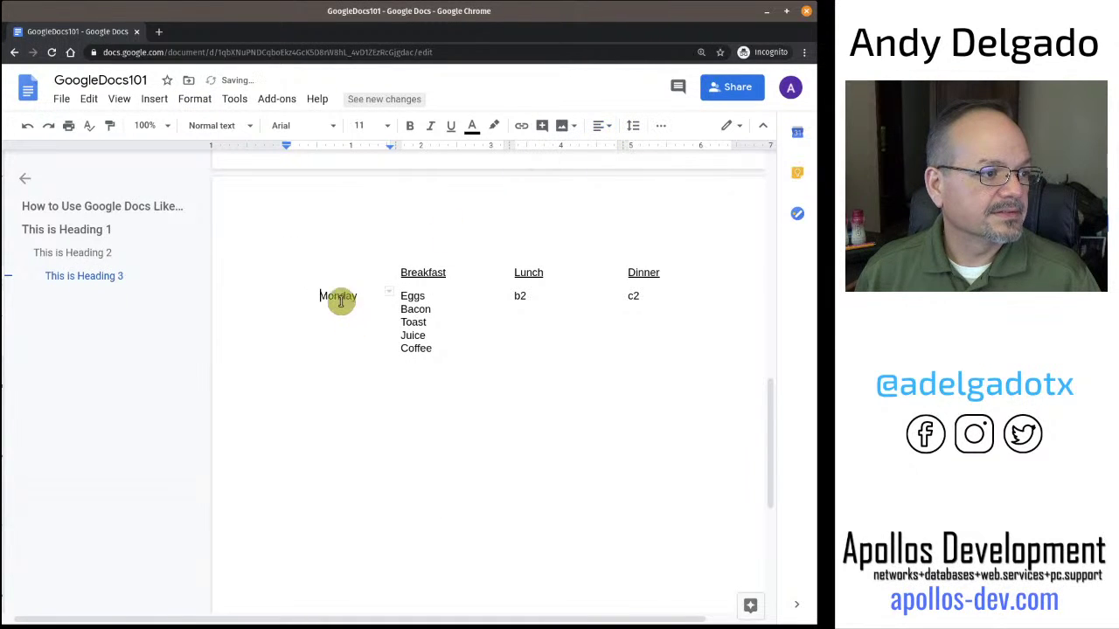
left_click(602, 127)
left_click(542, 154)
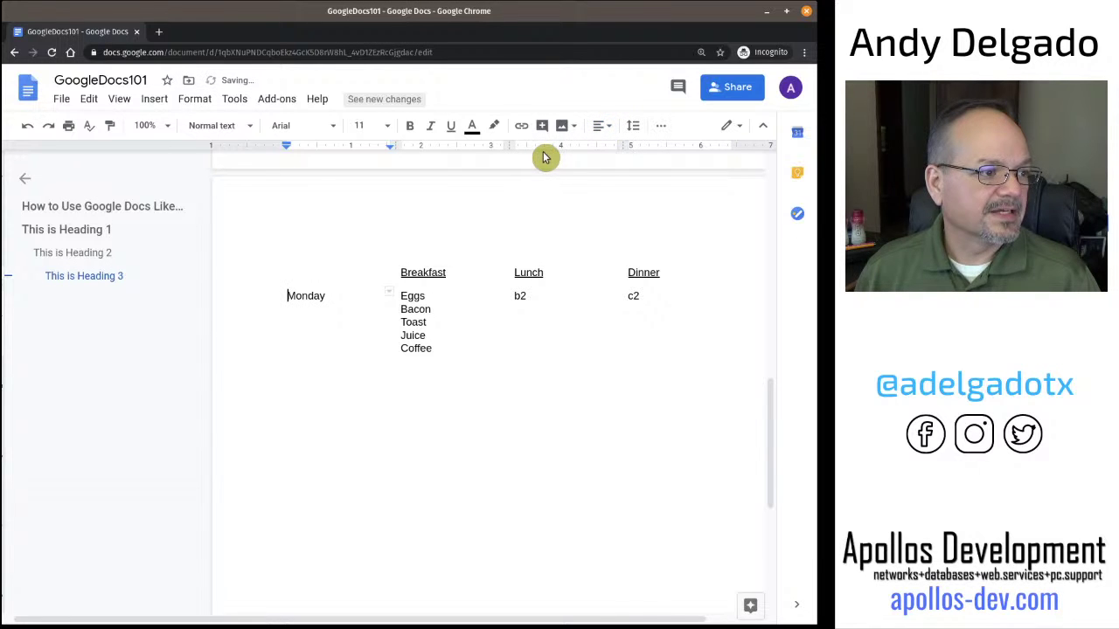
Step: Try centring the Breakfast header horizontally in its cell and return it to left alignment
left_click(429, 277)
left_click(602, 127)
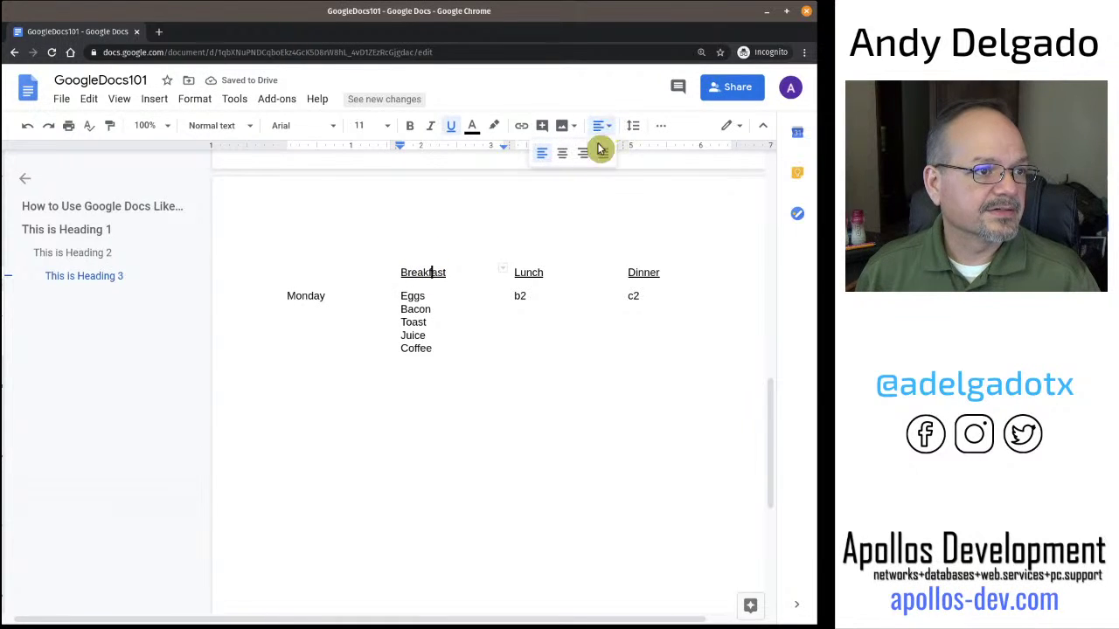
left_click(560, 157)
left_click(605, 129)
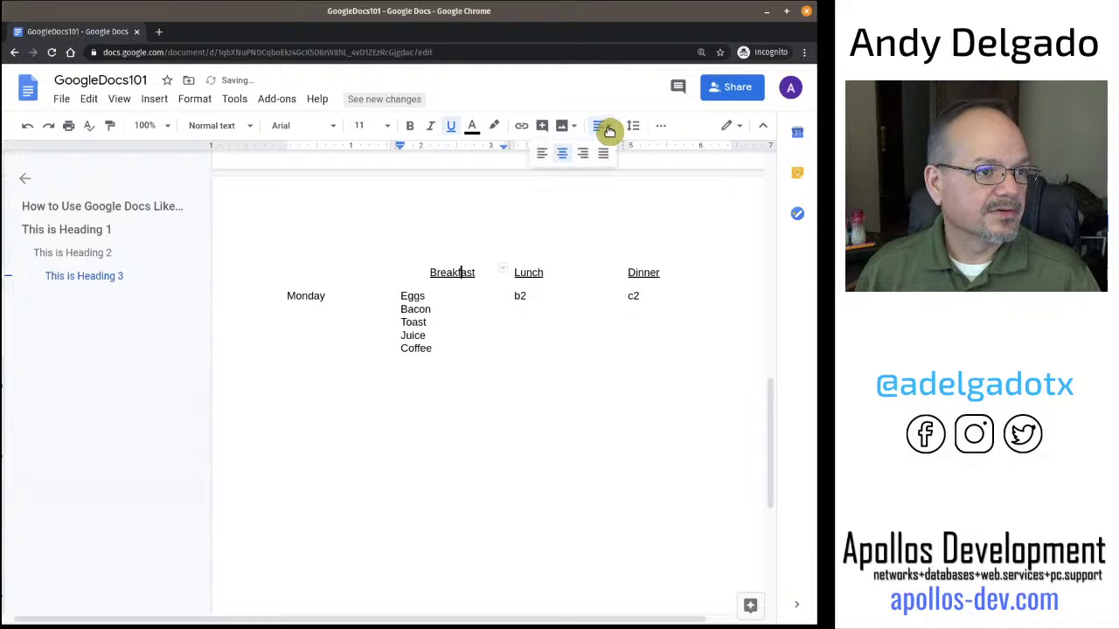
left_click(542, 154)
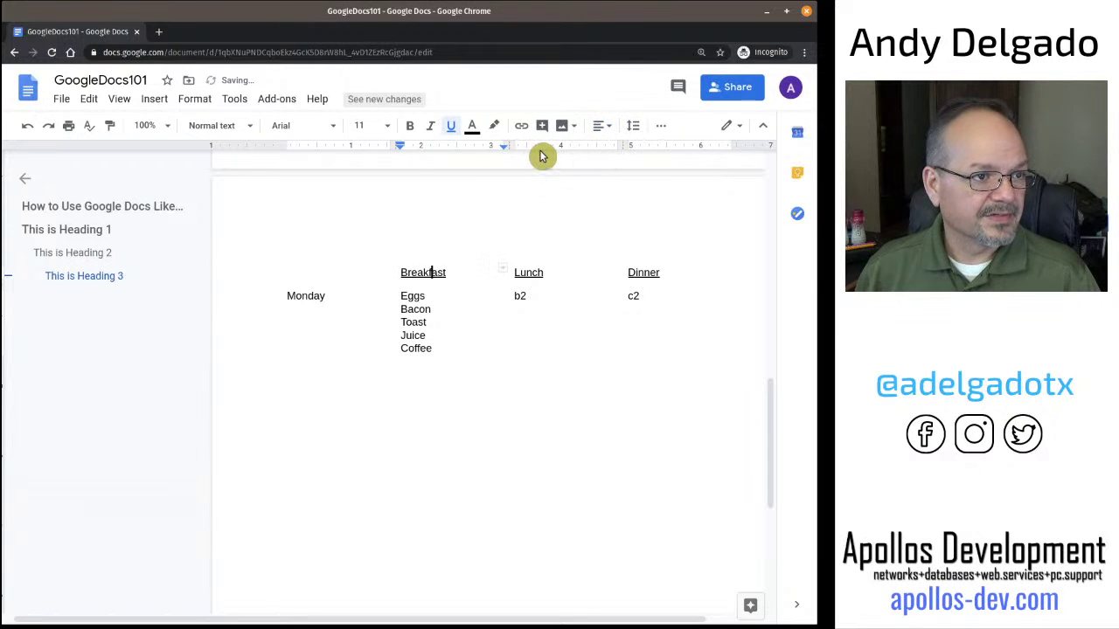
Step: Set the line spacing of the five Breakfast items in the Monday row, Eggs through Coffee, to 1.5
left_click(322, 296)
left_click(634, 127)
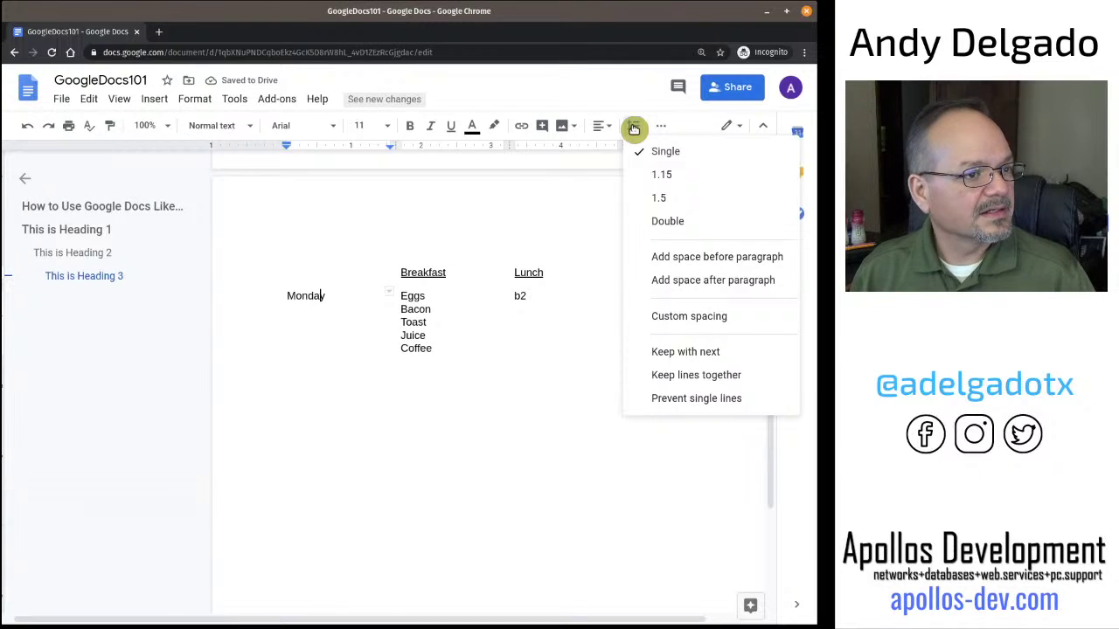
left_click(430, 344)
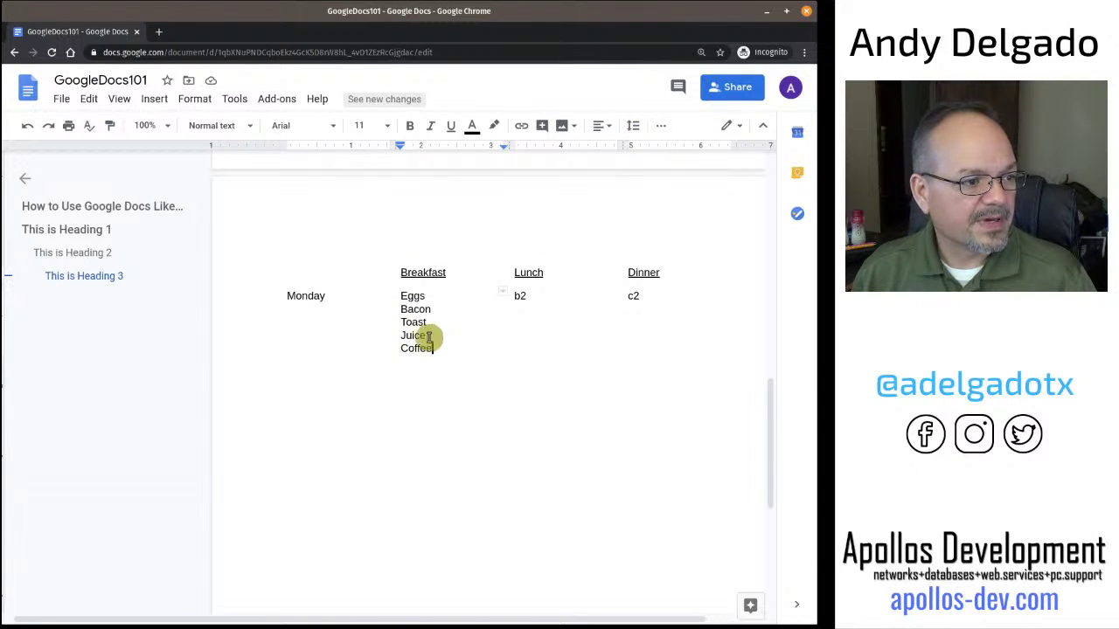
left_click_drag(431, 344, 404, 299)
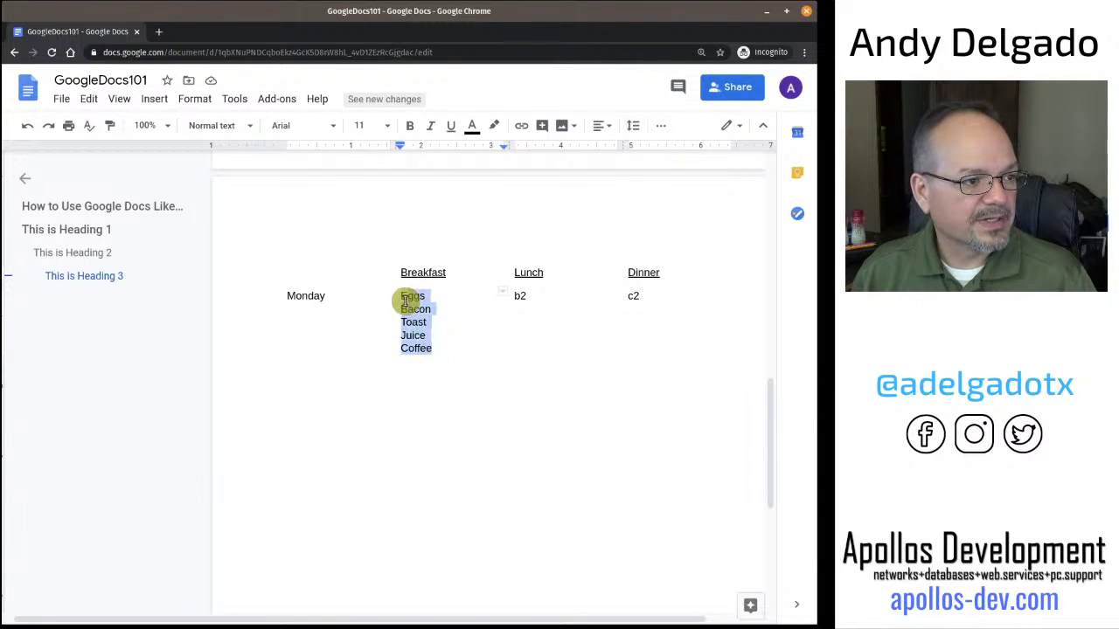
left_click(636, 126)
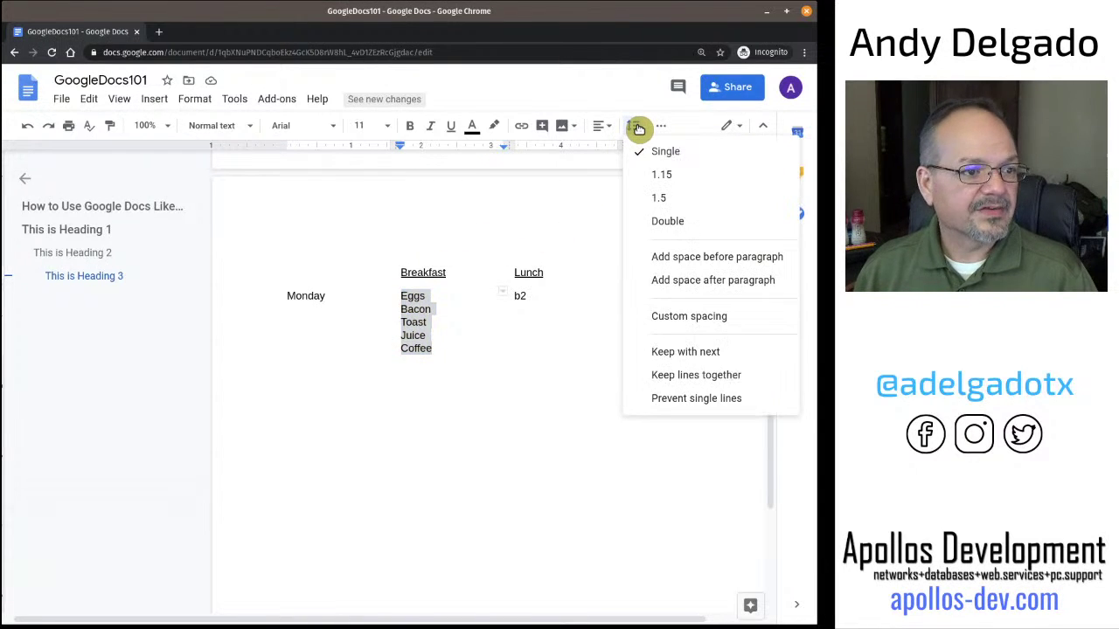
left_click(670, 200)
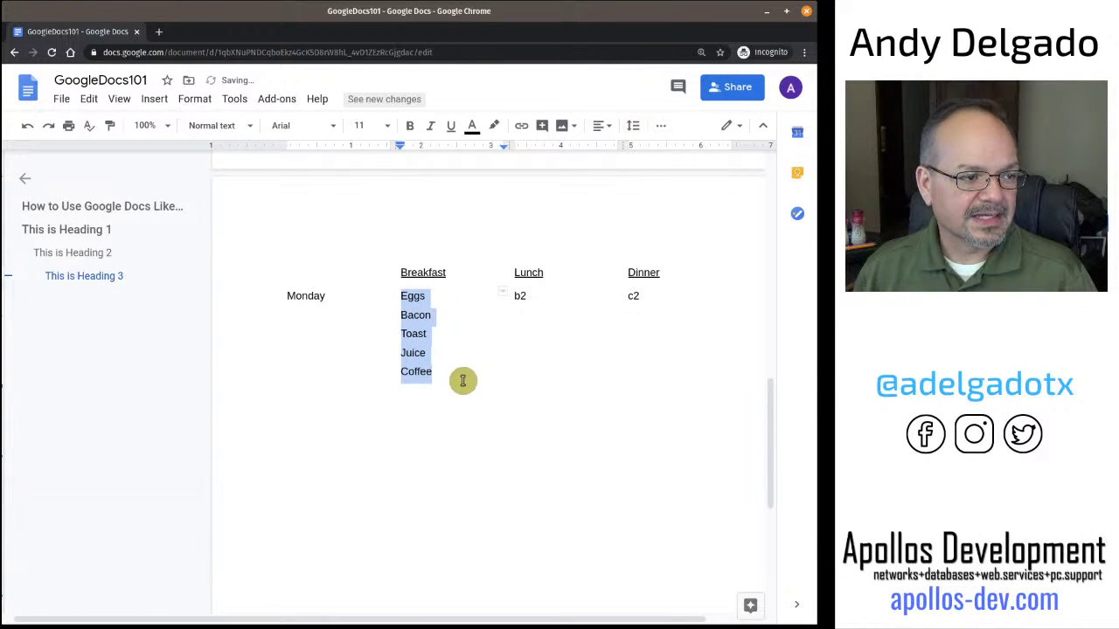
left_click(431, 337)
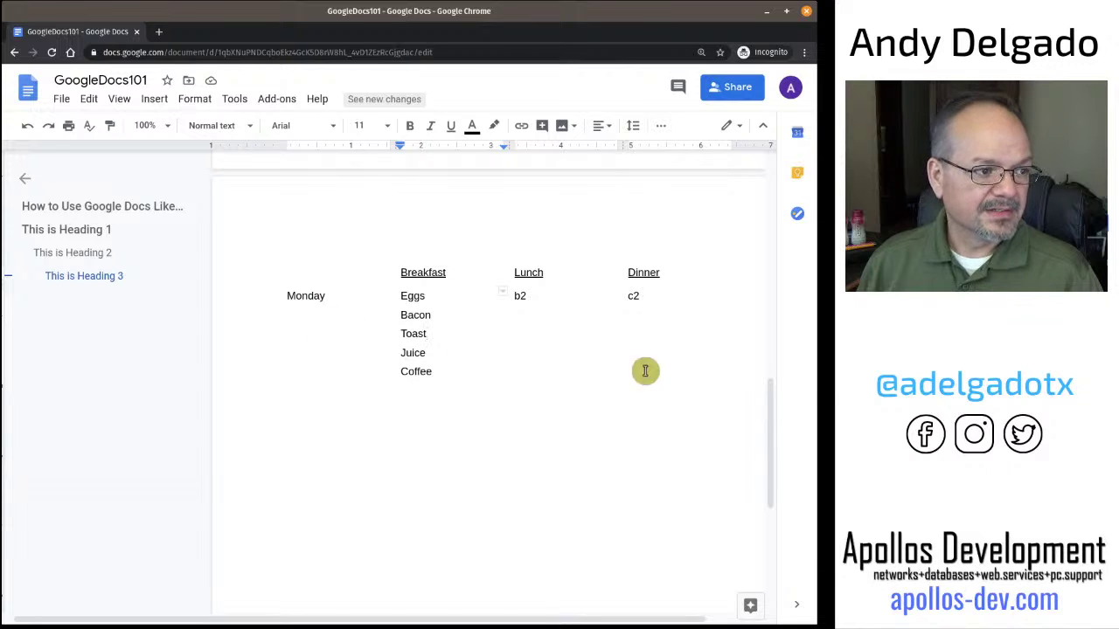
Step: Insert a new table row below the Monday row and enter Tuesday in its day column
left_click_drag(642, 337, 431, 365)
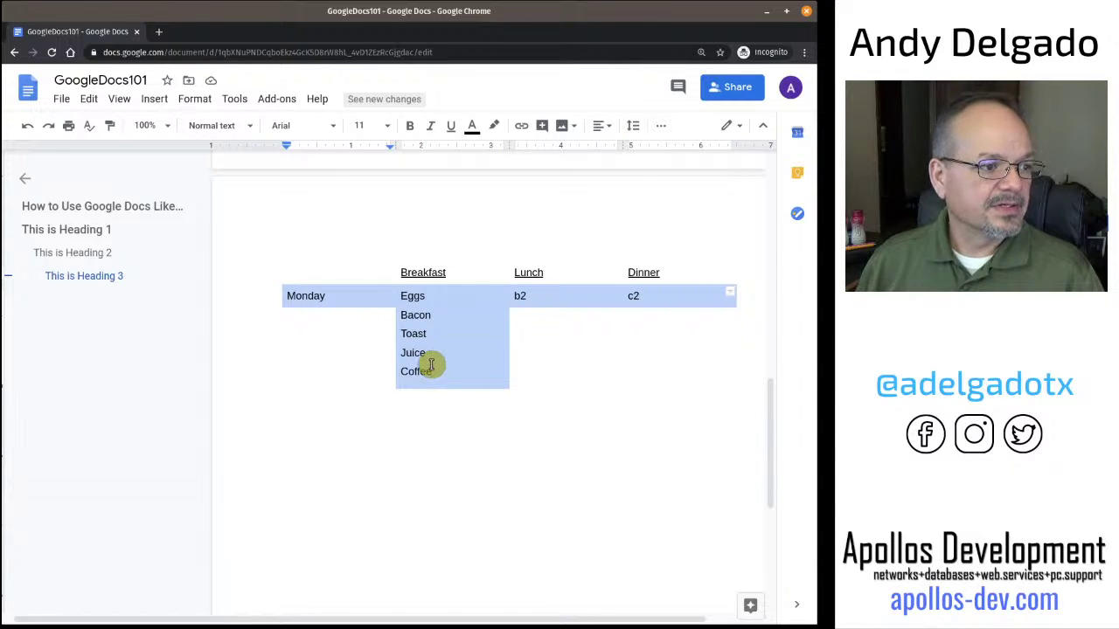
left_click(165, 102)
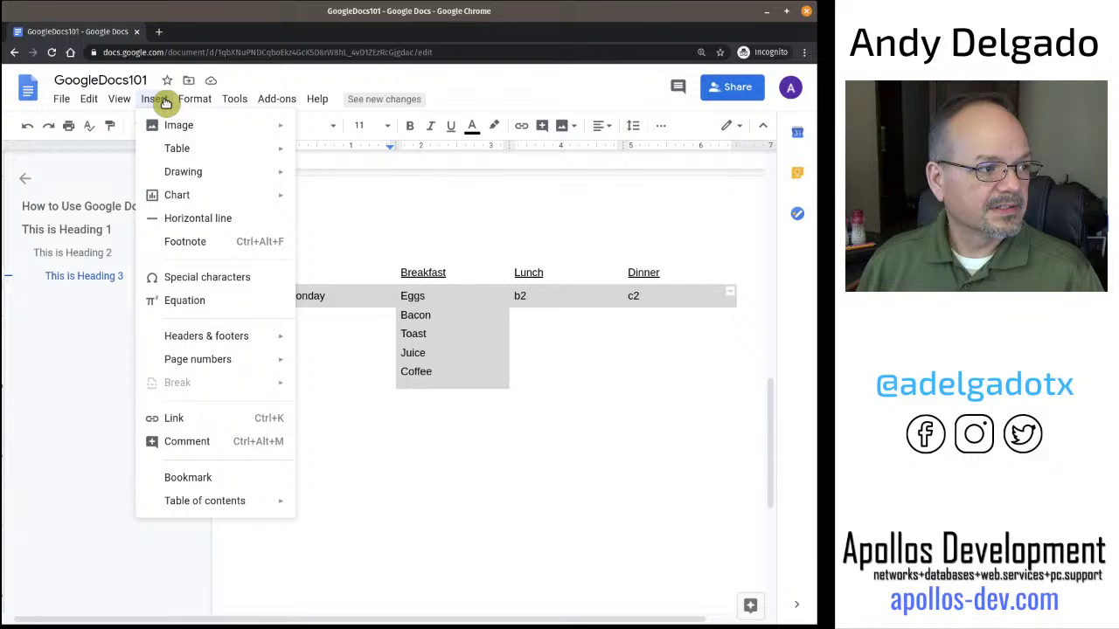
right_click(442, 343)
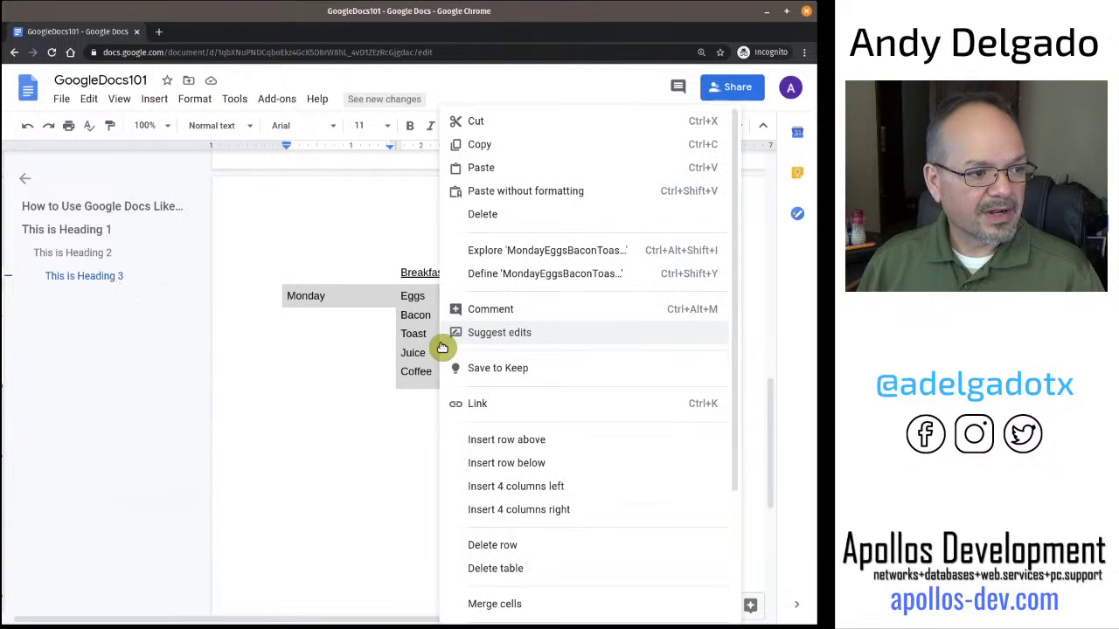
left_click(535, 464)
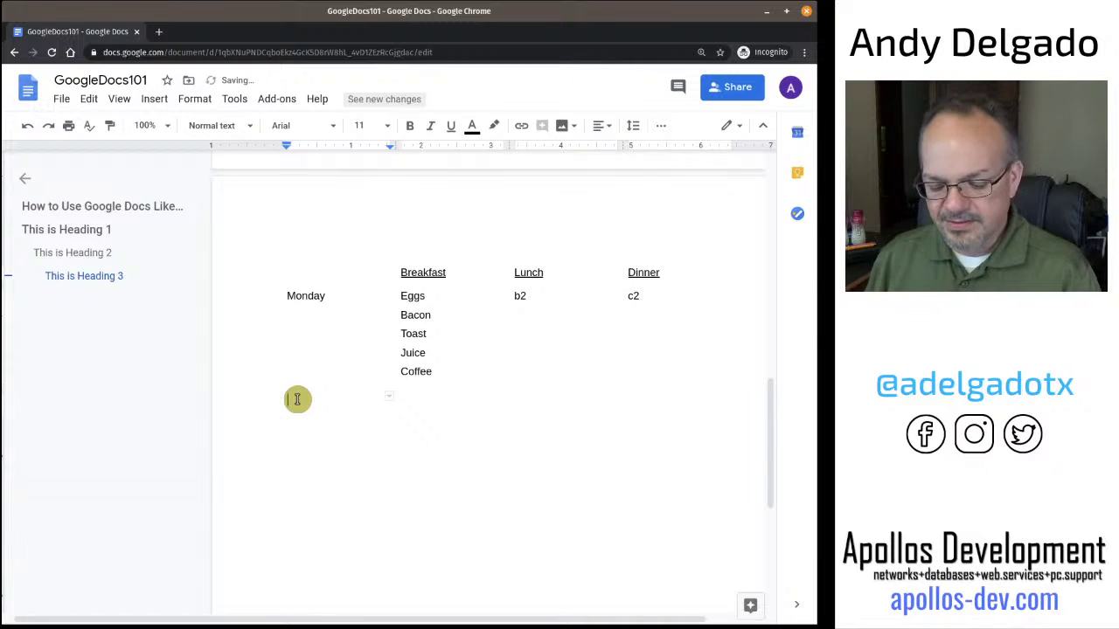
type("Tuesday")
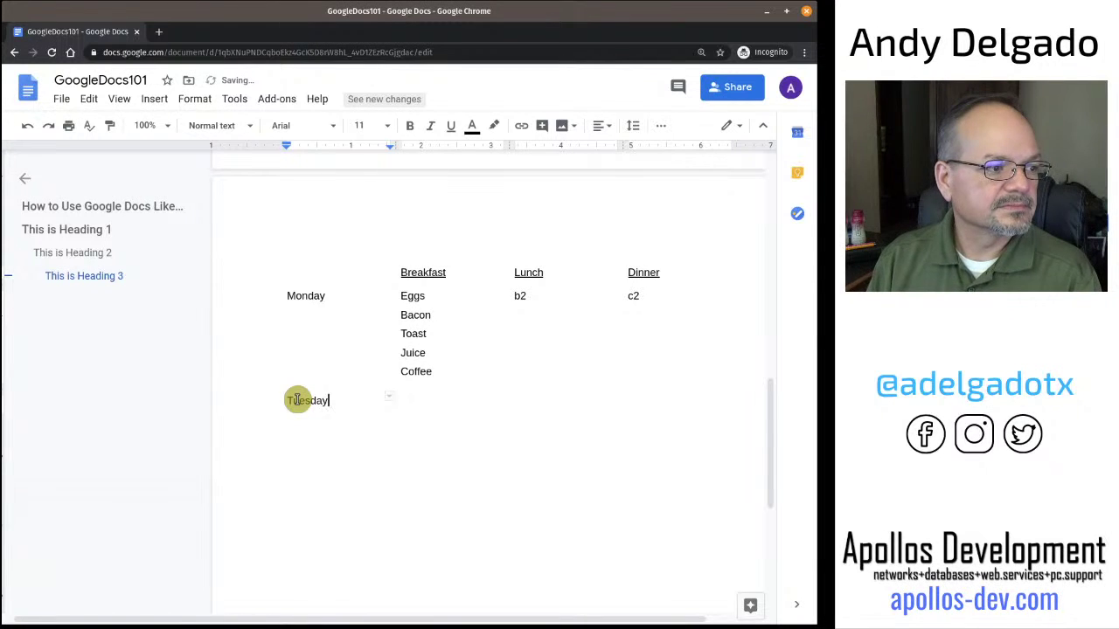